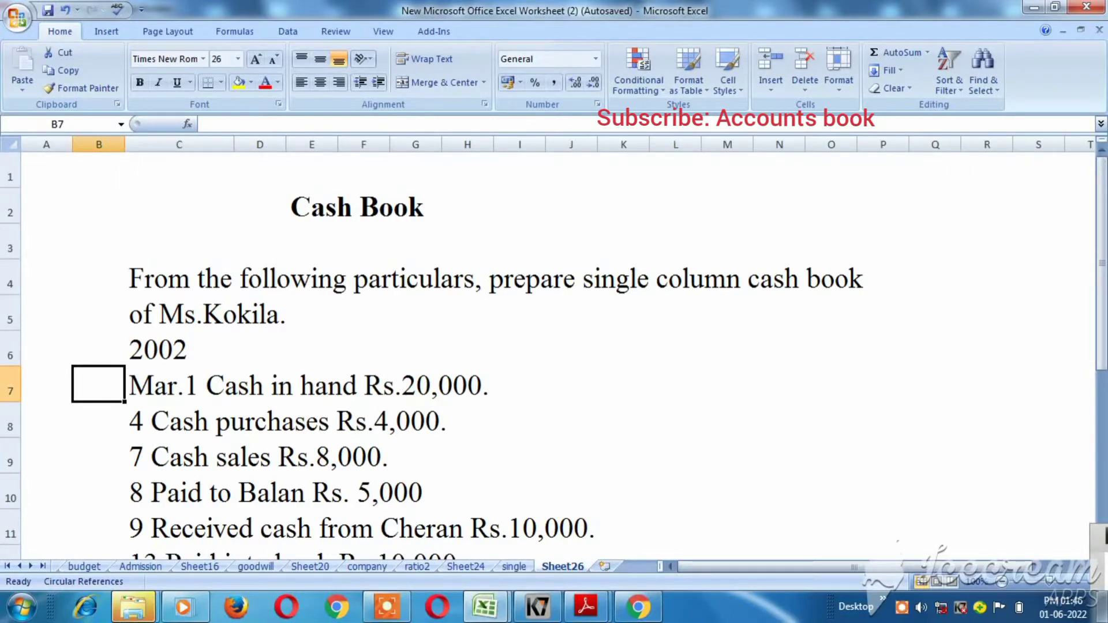
In the solution workbook, enter "To Balance b/d" as the debit-side particulars for March 1
key("alt+Tab")
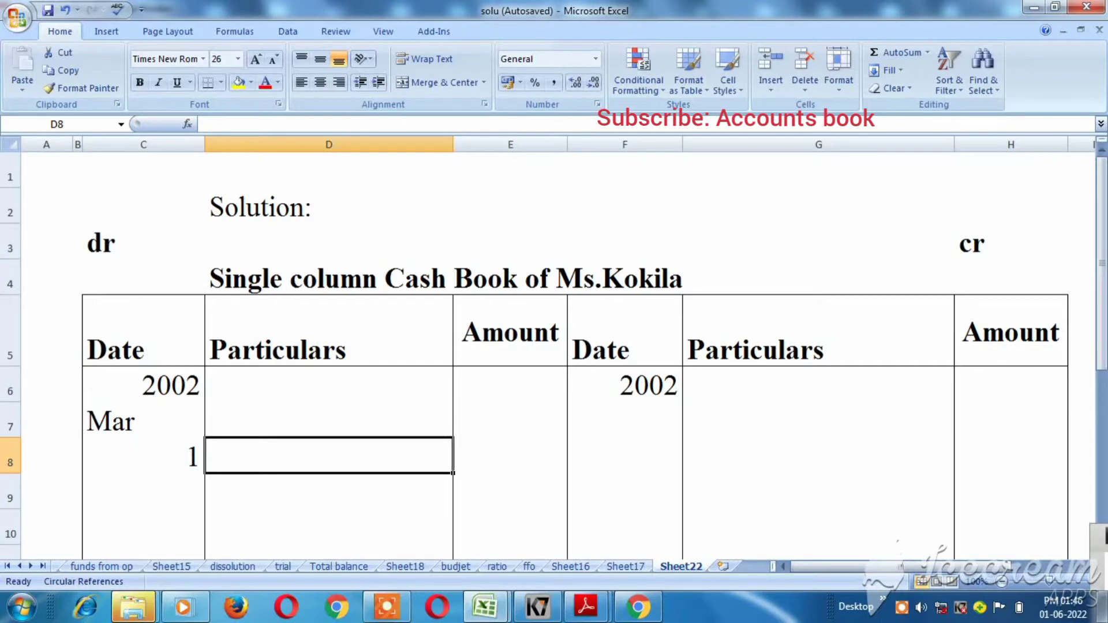
key("alt+Tab")
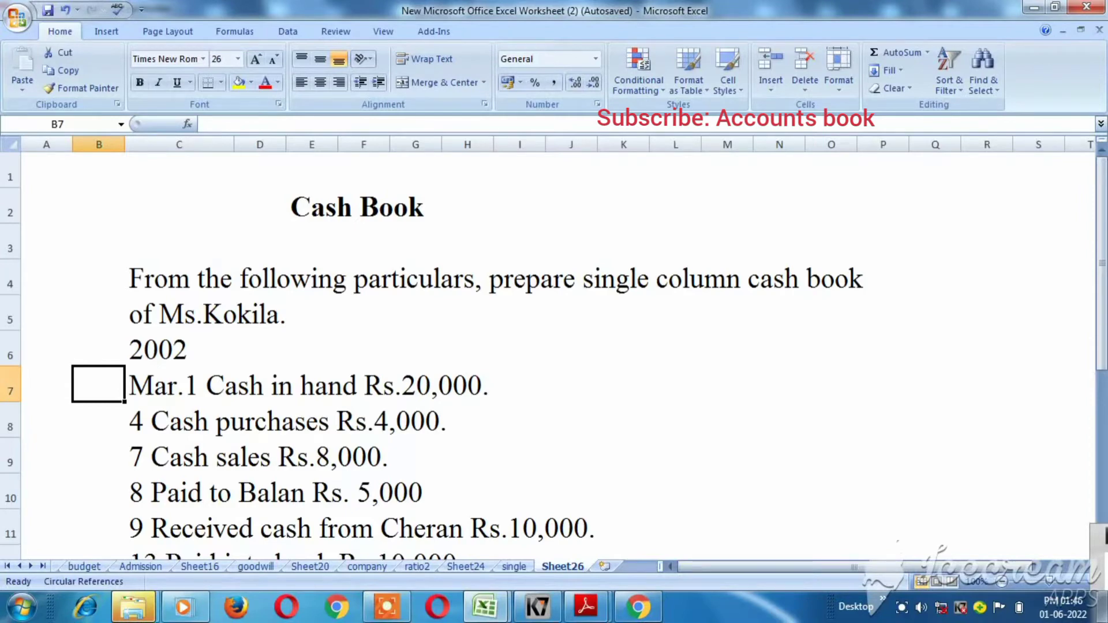
left_click(486, 608)
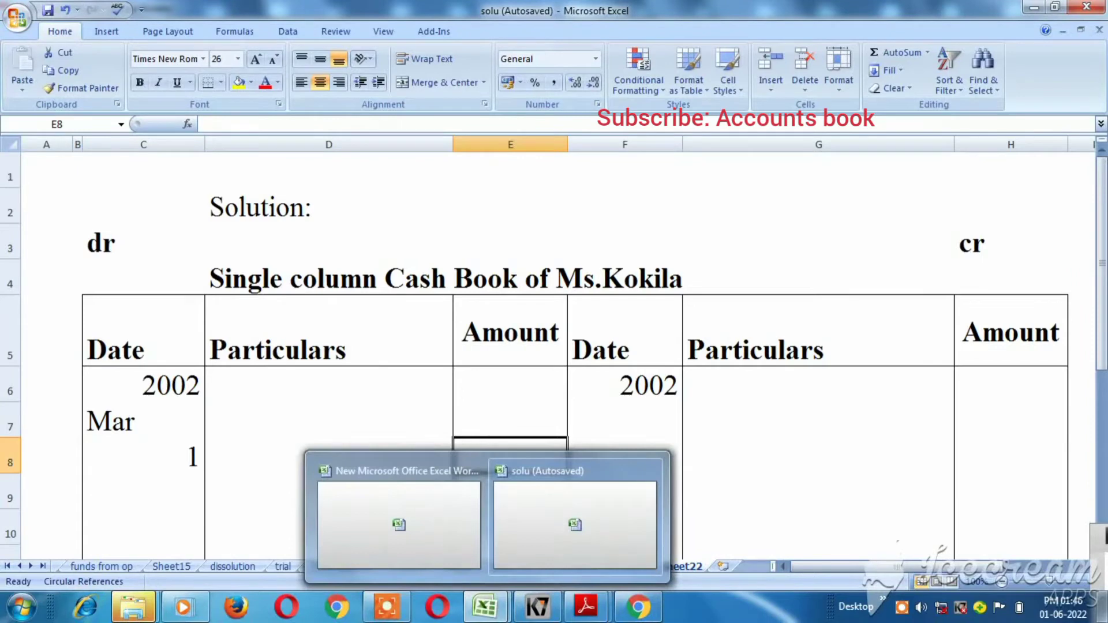
left_click(511, 420)
left_click(330, 456)
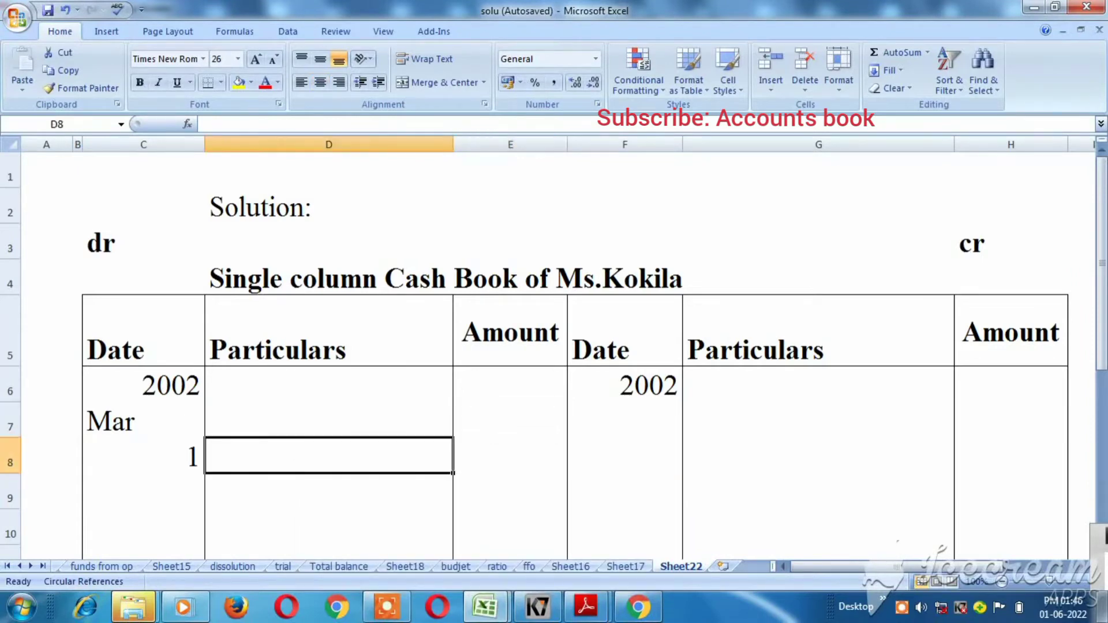
type("To")
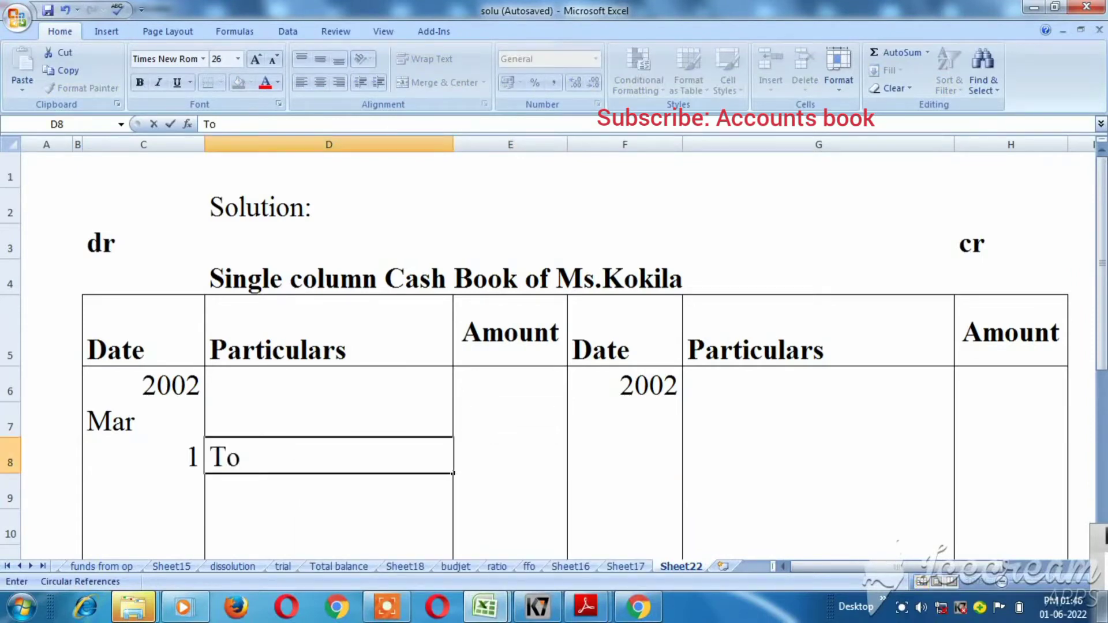
type(" Balanc")
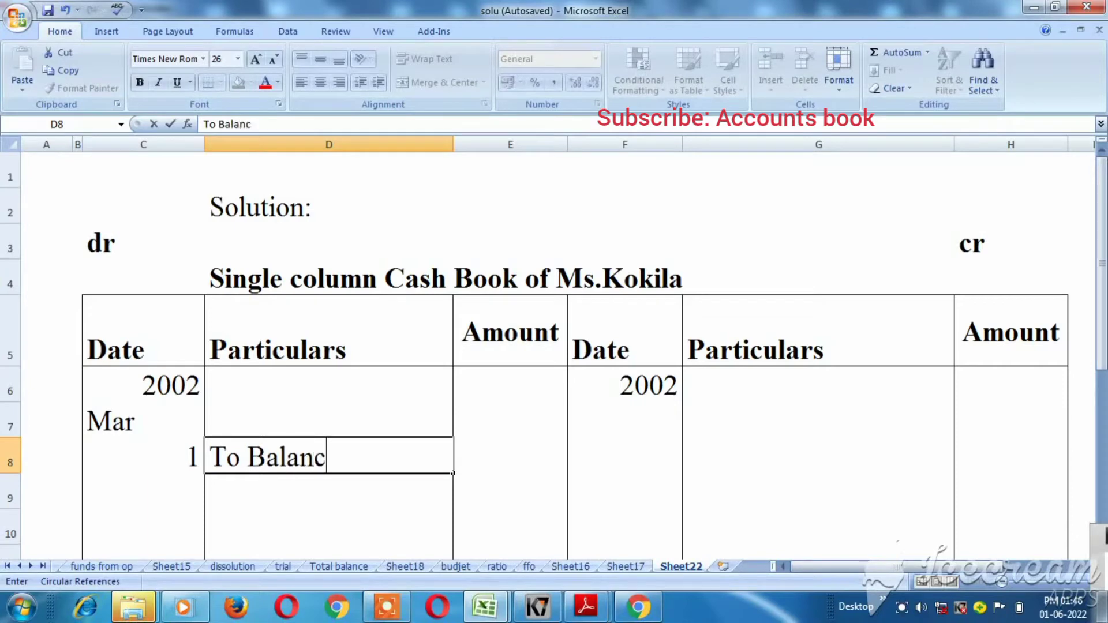
type("e b/d")
key("Tab")
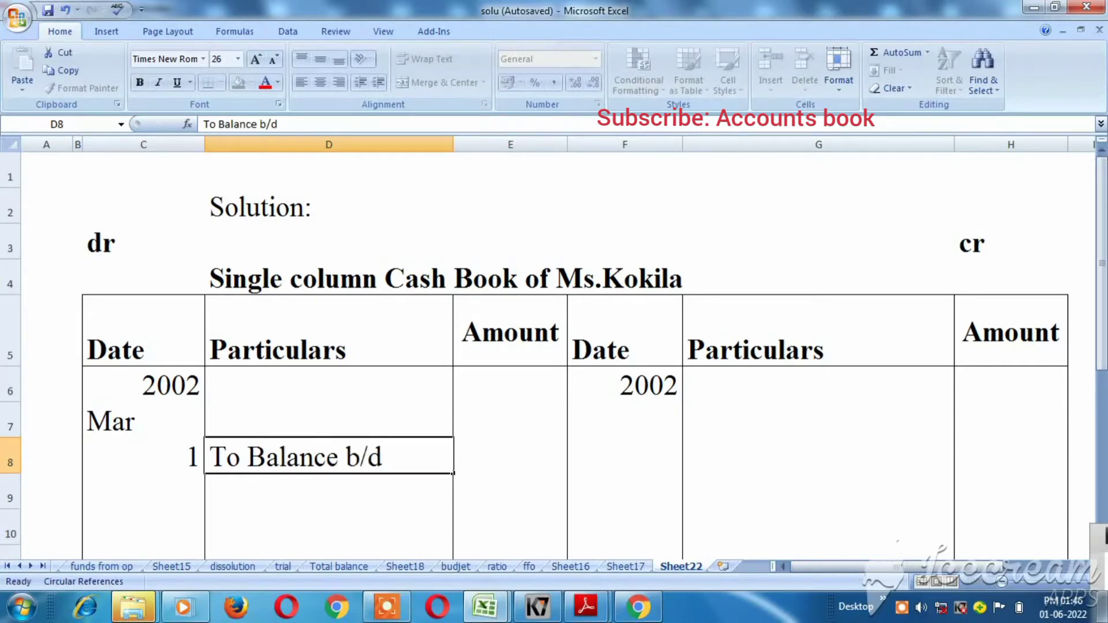
Enter 20000 as the debit amount for the March 1 opening balance
key("alt+Tab")
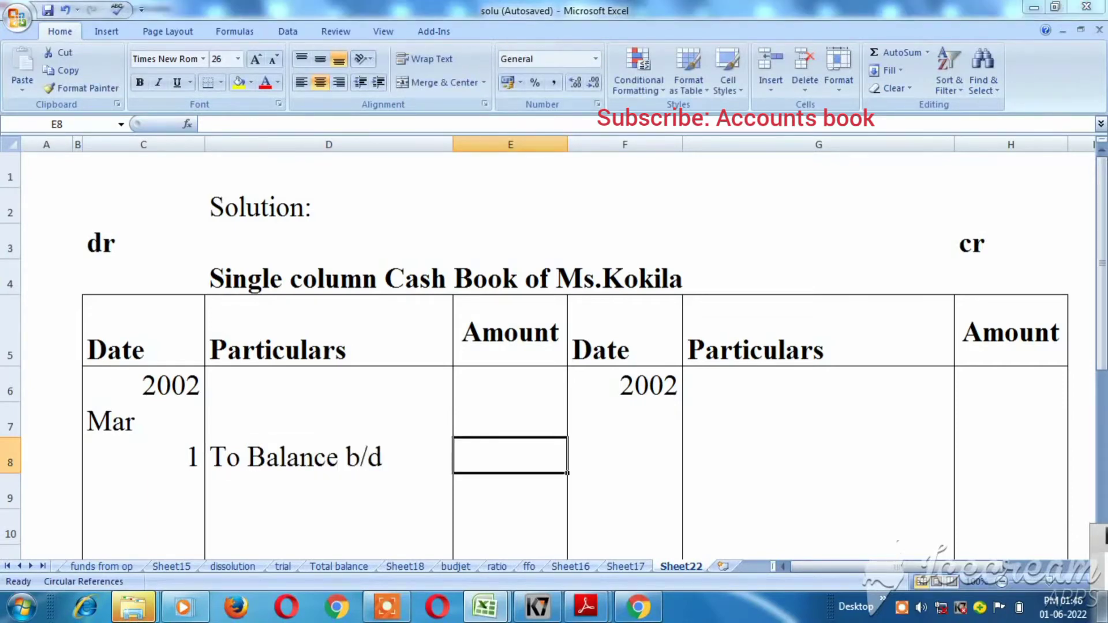
key("alt+Tab")
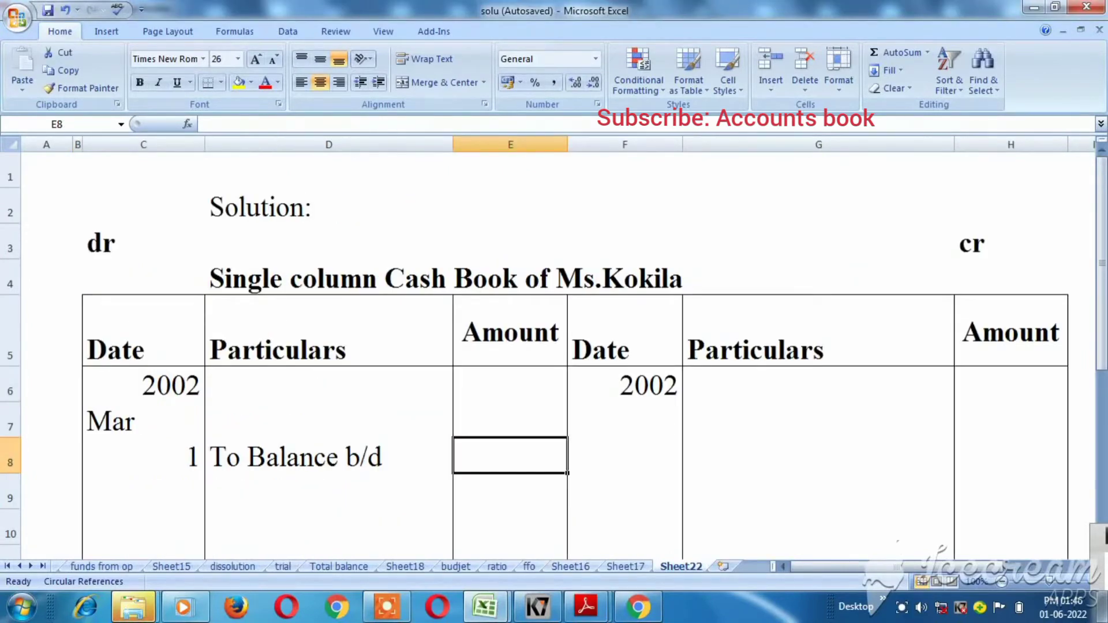
type("20000")
key("Return")
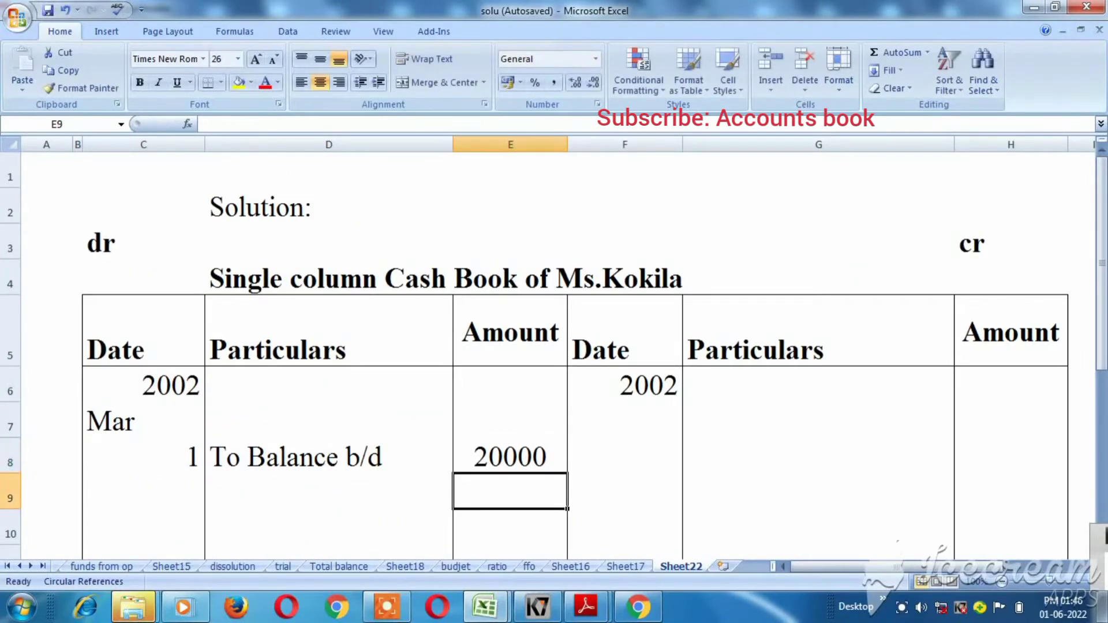
Look up the cash purchases transaction in the question workbook and enter date 4 on the credit side, level with the opening balance
key("Left")
key("Left")
key("alt+Tab")
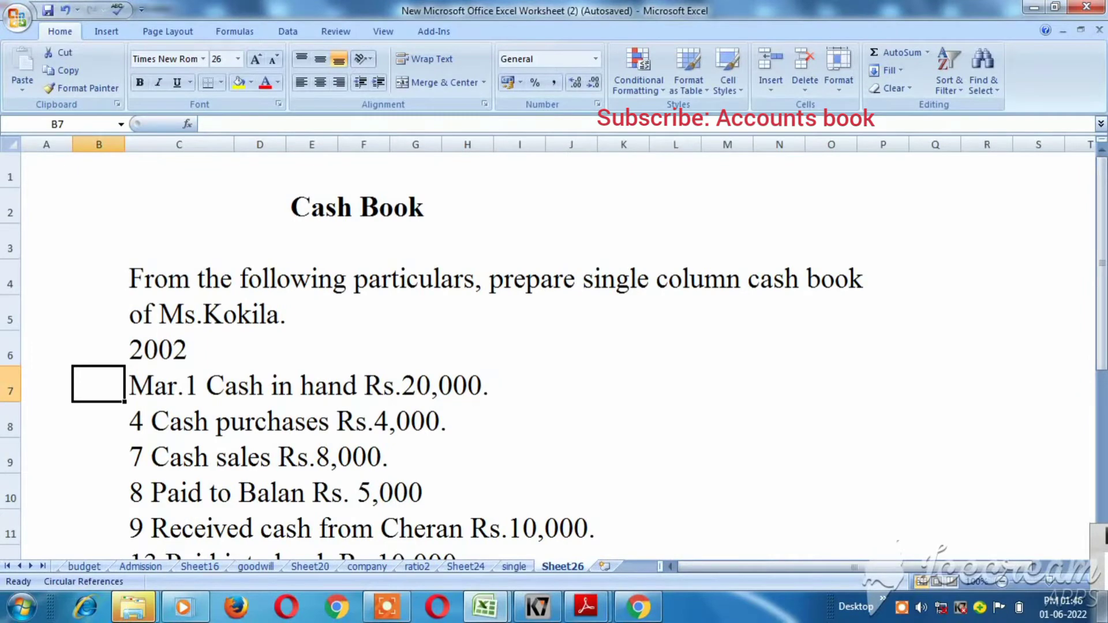
key("Down")
key("Right")
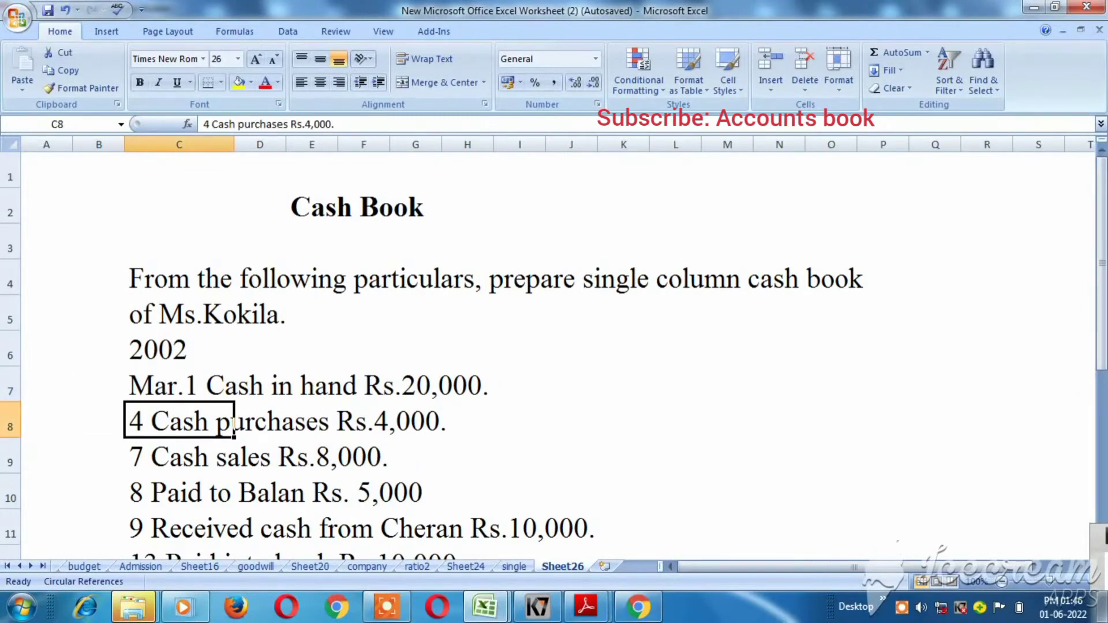
key("alt+Tab")
key("Right")
key("Right")
key("Right")
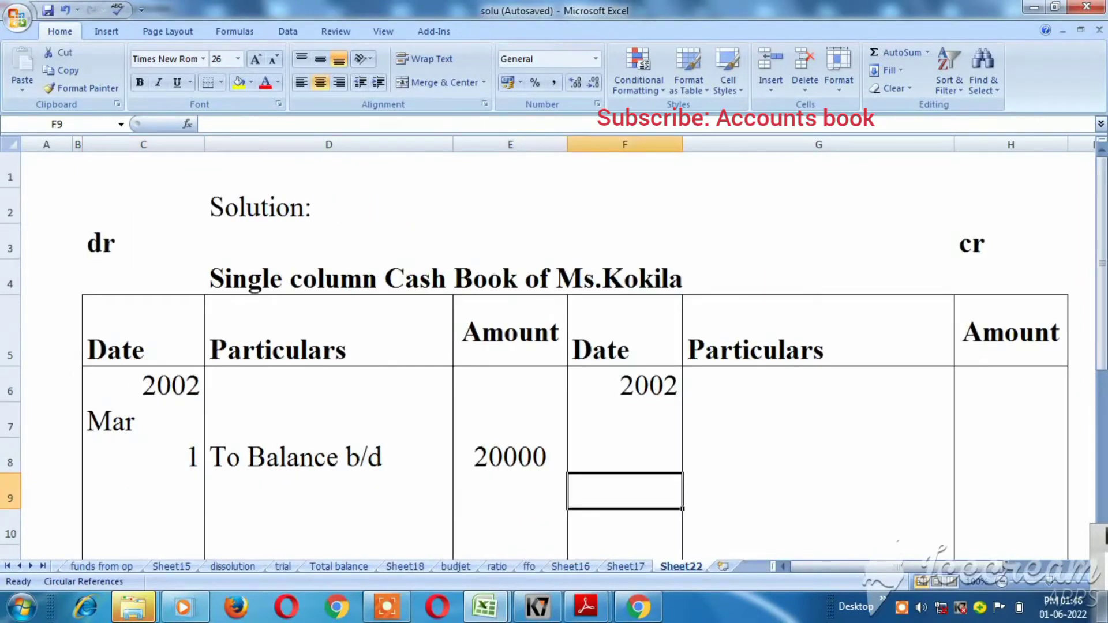
key("Up")
type("4")
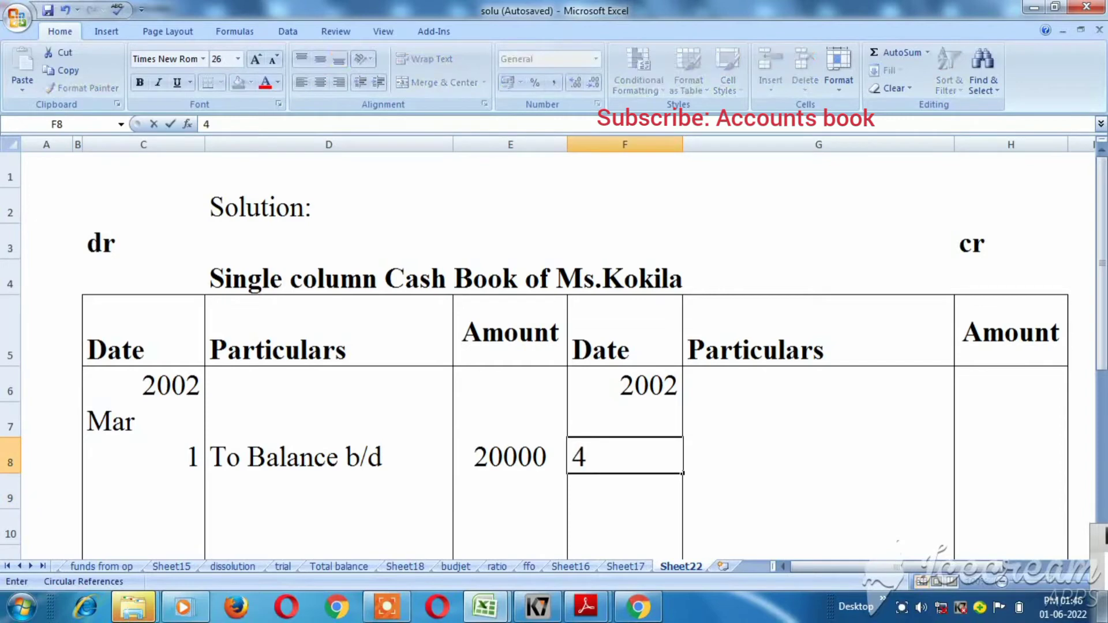
key("Tab")
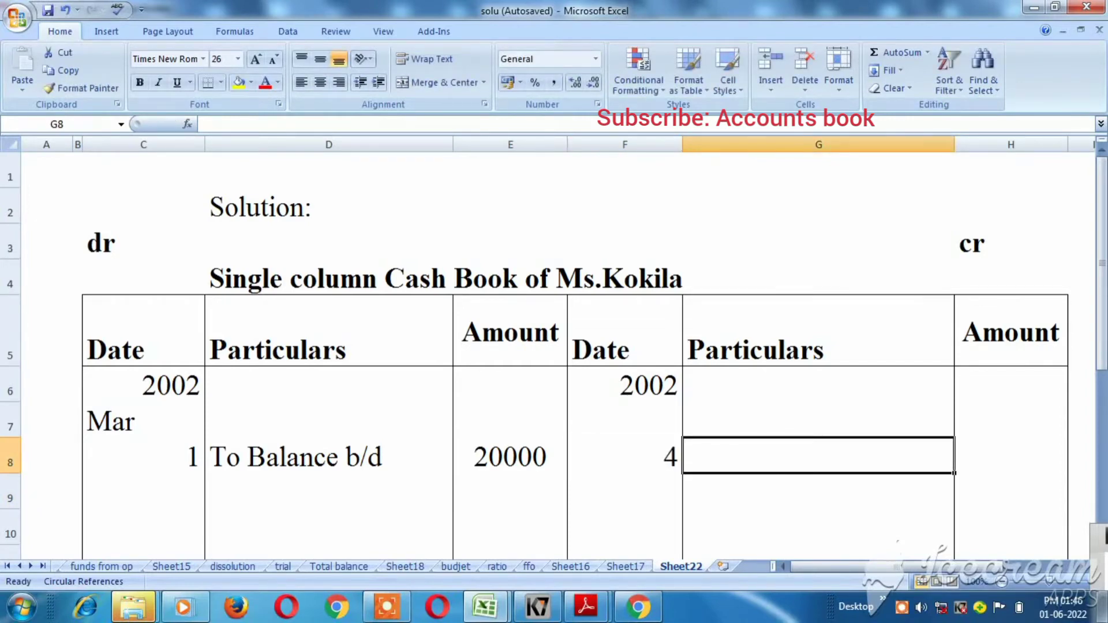
Enter the month Mar in the credit-side date column, between 2002 and the 4
key("Up")
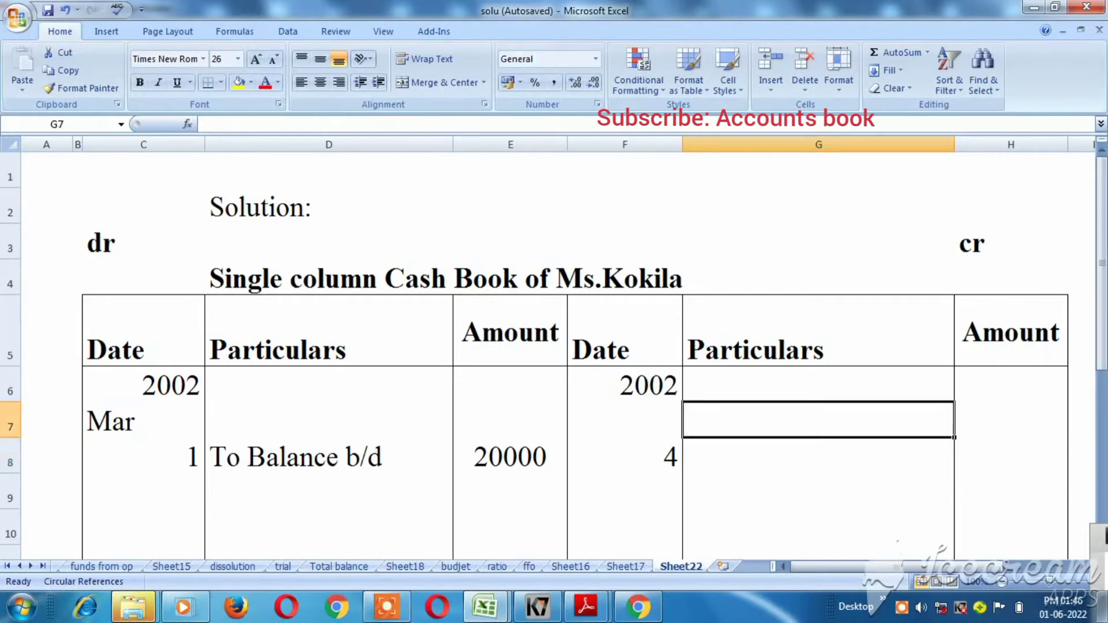
key("Left")
type("mAR")
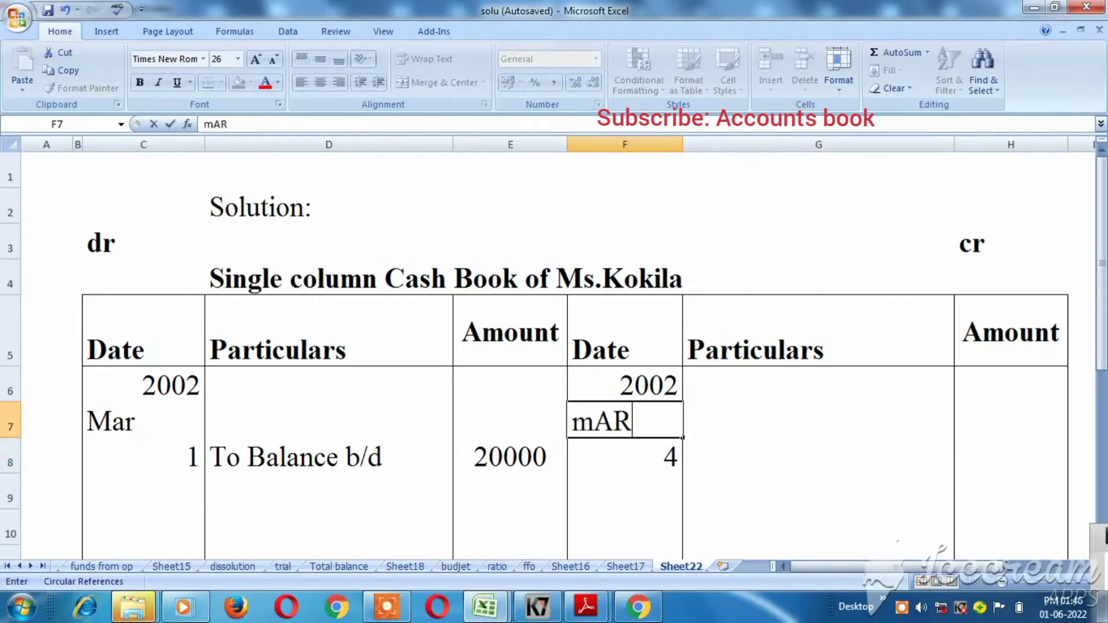
key("Return")
Enter "Purchase a/c" with an amount of 4000 for the credit entry dated 4
key("Tab")
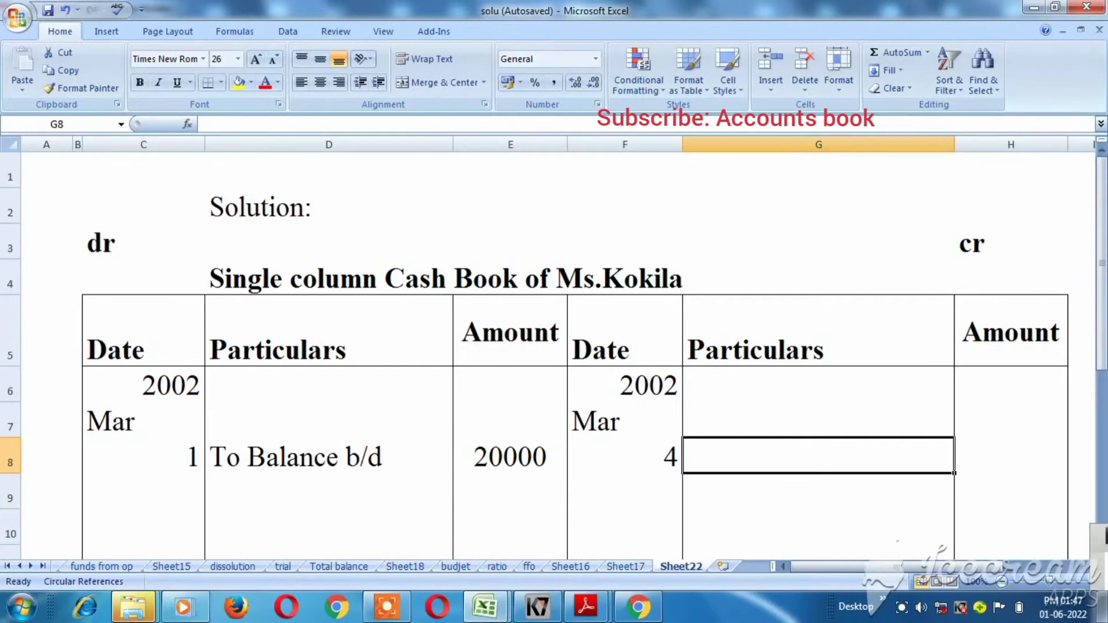
type("Purcha")
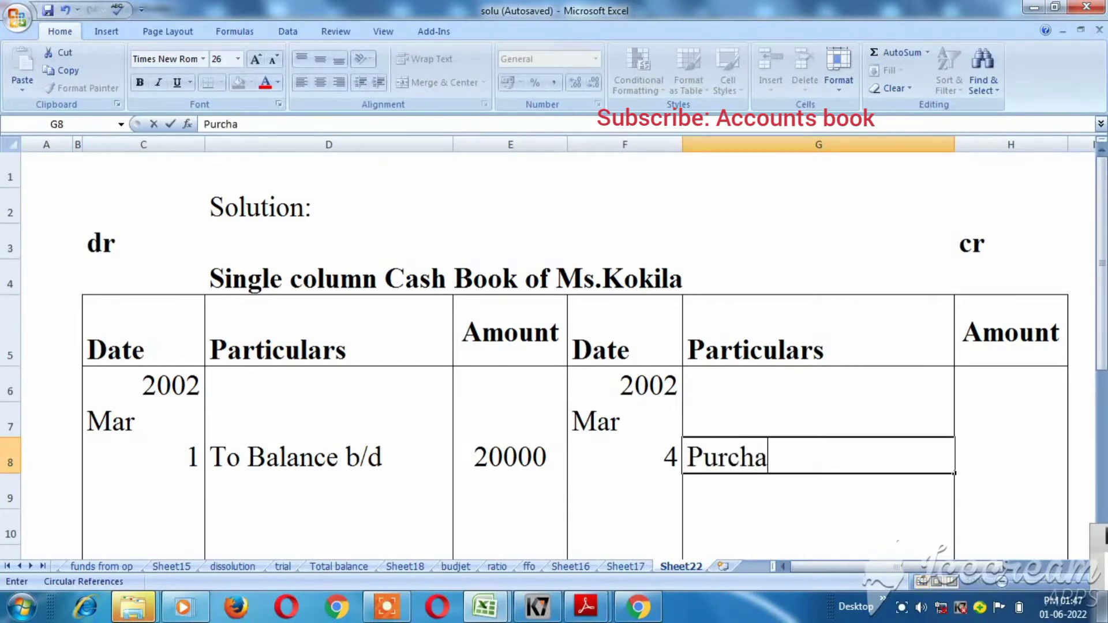
type("se a/c")
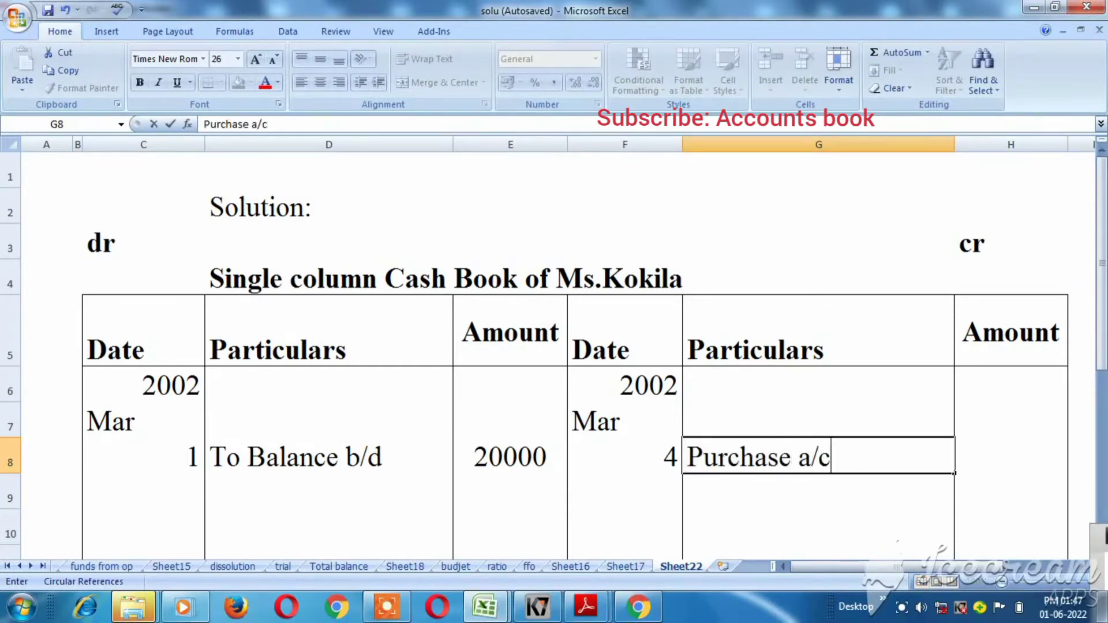
key("Tab")
type("4000")
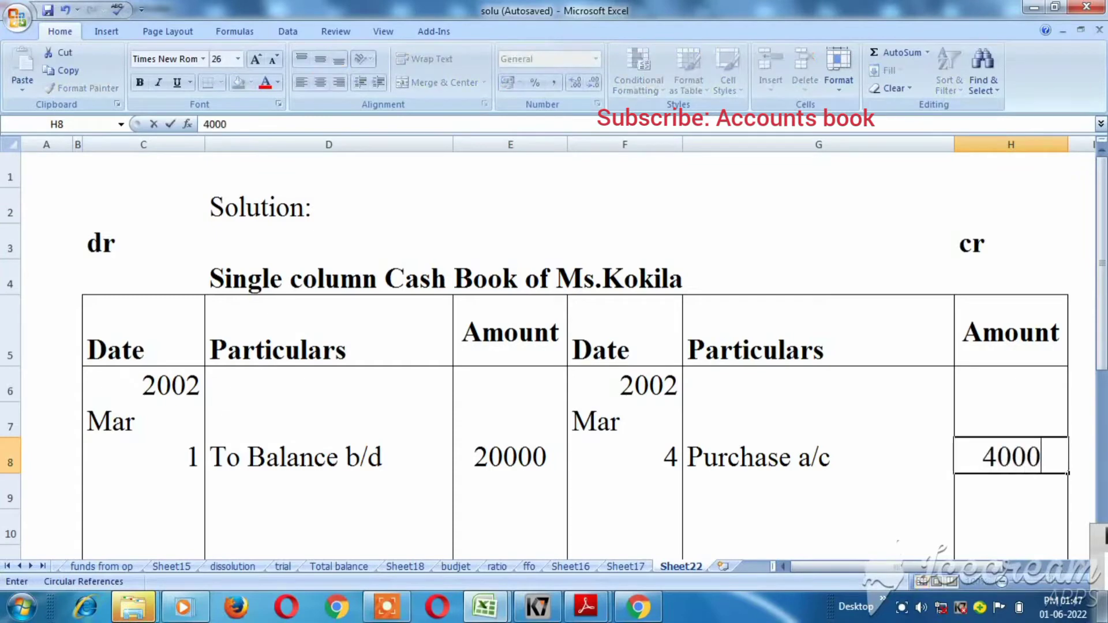
key("Return")
Look up the cash sales transaction in the question workbook and enter date 7 on the debit side, below the 1
key("alt+Tab")
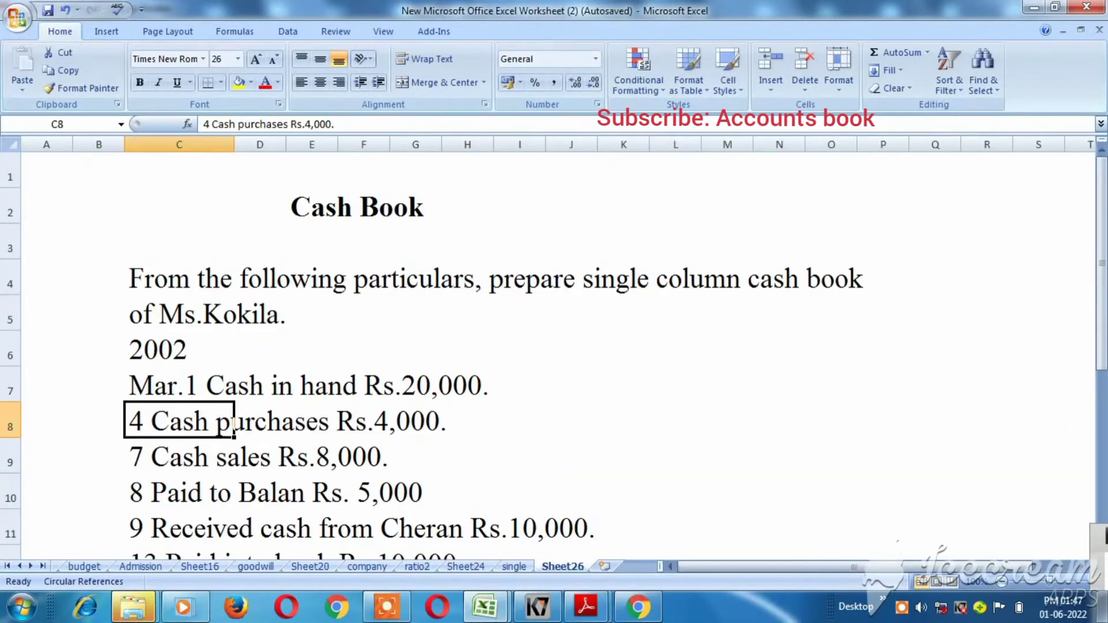
left_click(234, 461)
key("ctrl+Tab")
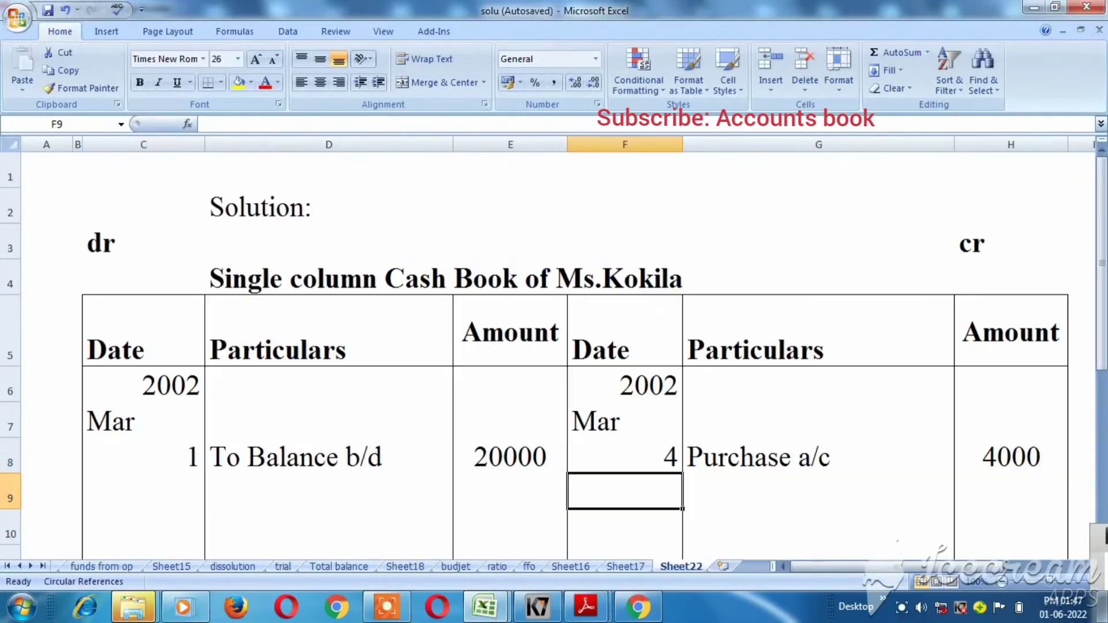
key("Left")
key("Left")
key("Left")
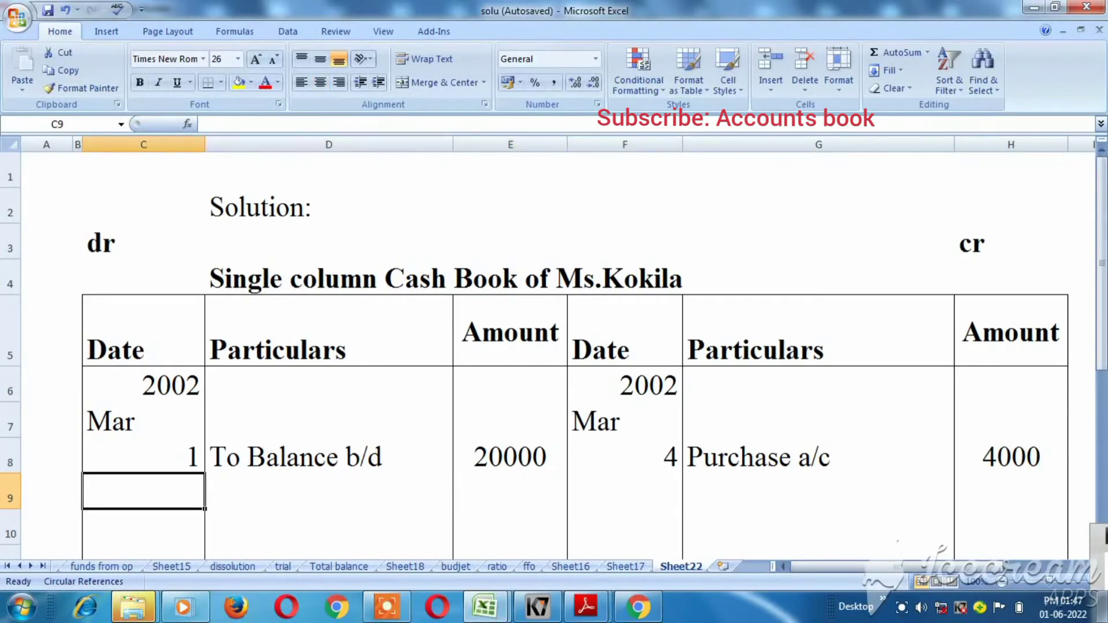
key("alt+Tab")
key("alt+Tab")
left_click(510, 420)
key("Down")
key("Left")
key("Left")
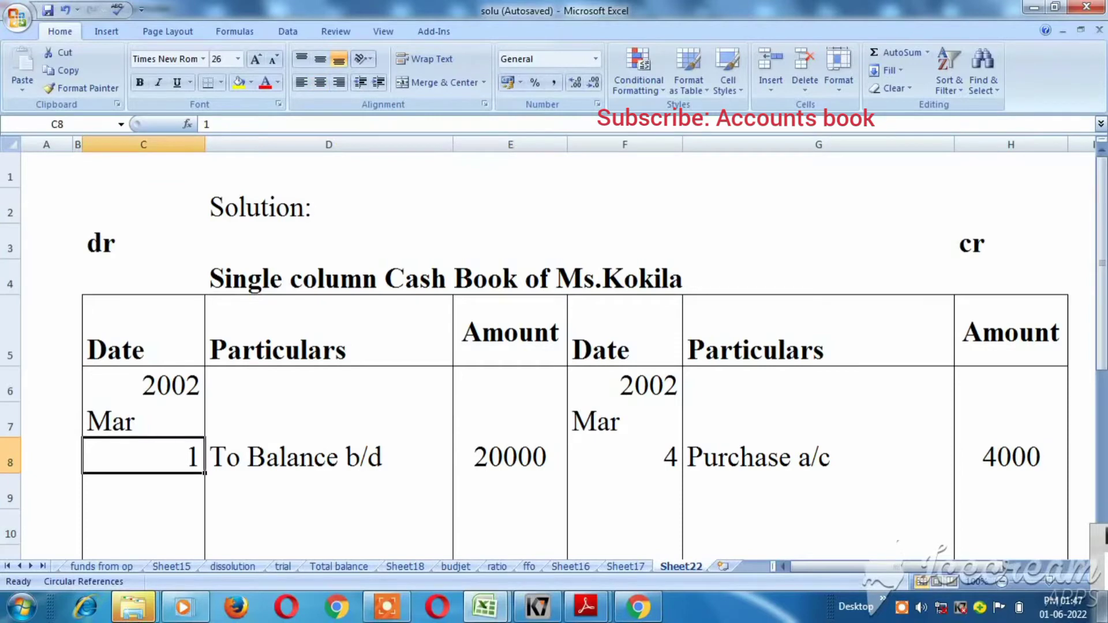
key("Down")
type("7")
key("Right")
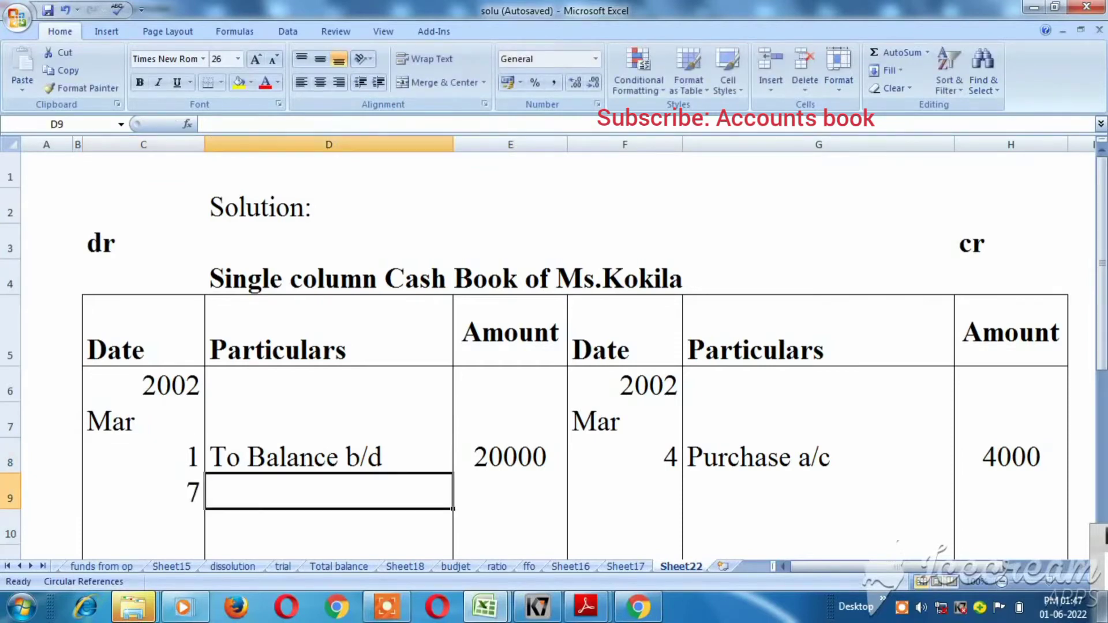
Enter "To Sales a/c" as the particulars for the debit entry dated 7
type("To s")
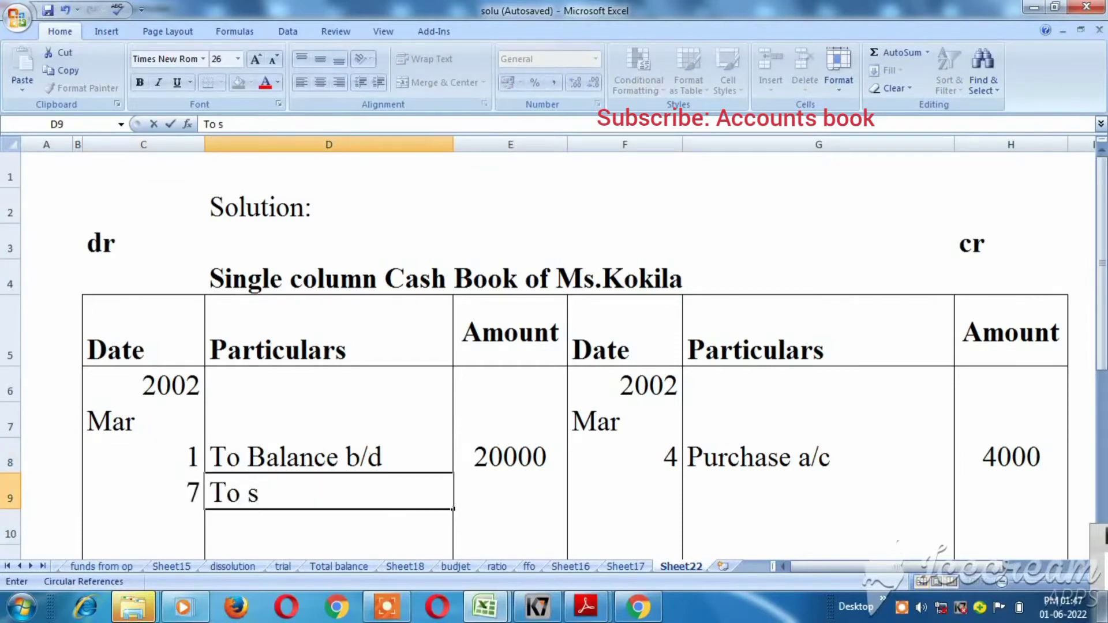
key("BackSpace")
type("Sa")
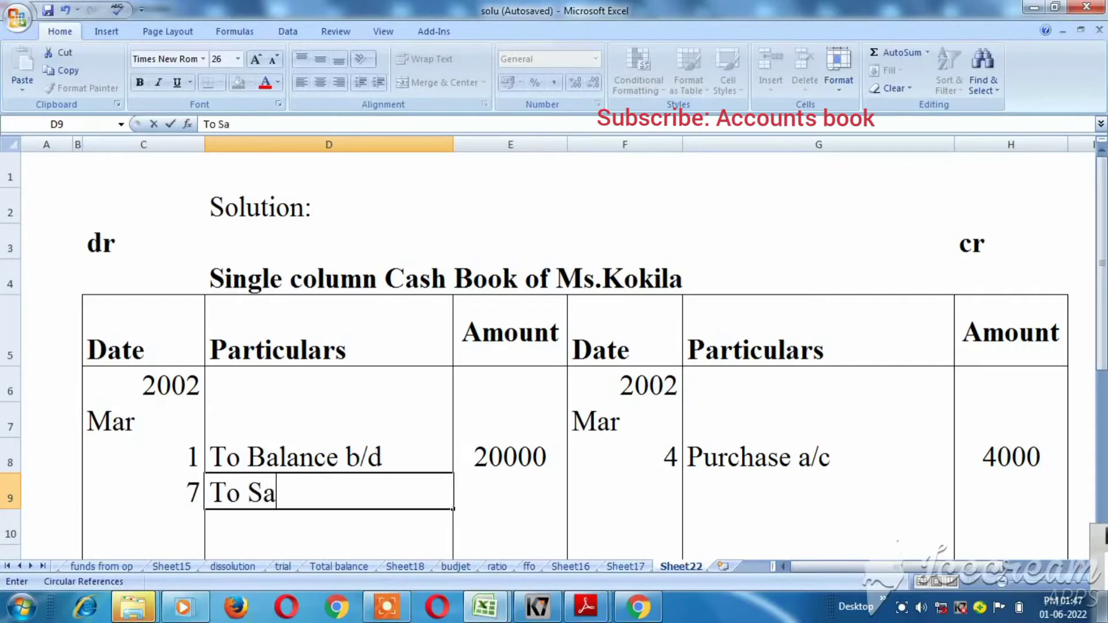
type("les a")
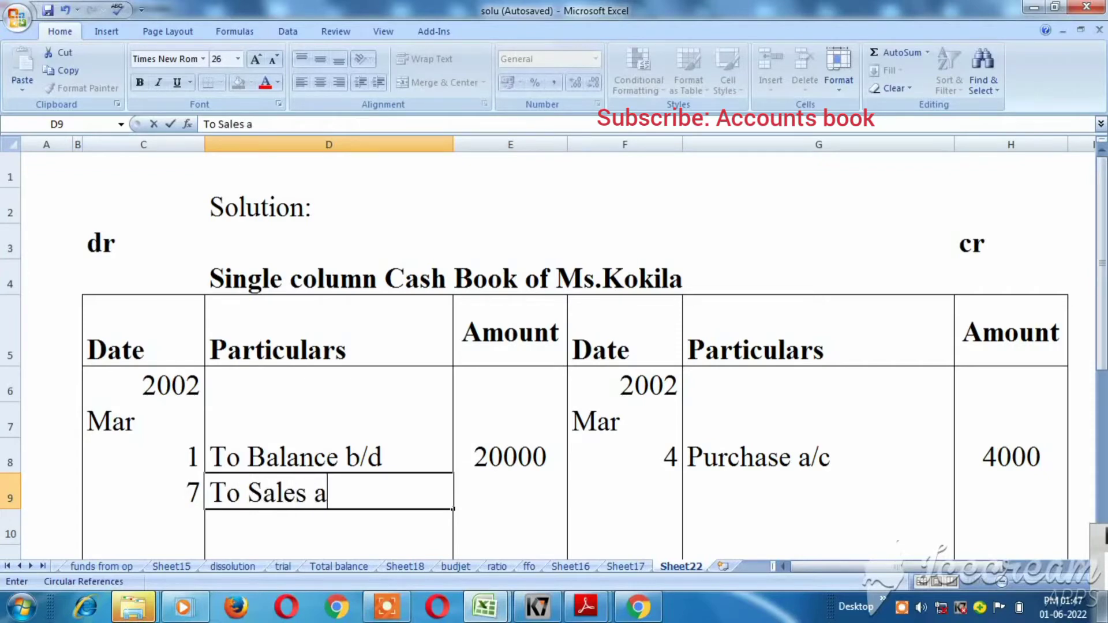
type("/c")
key("Tab")
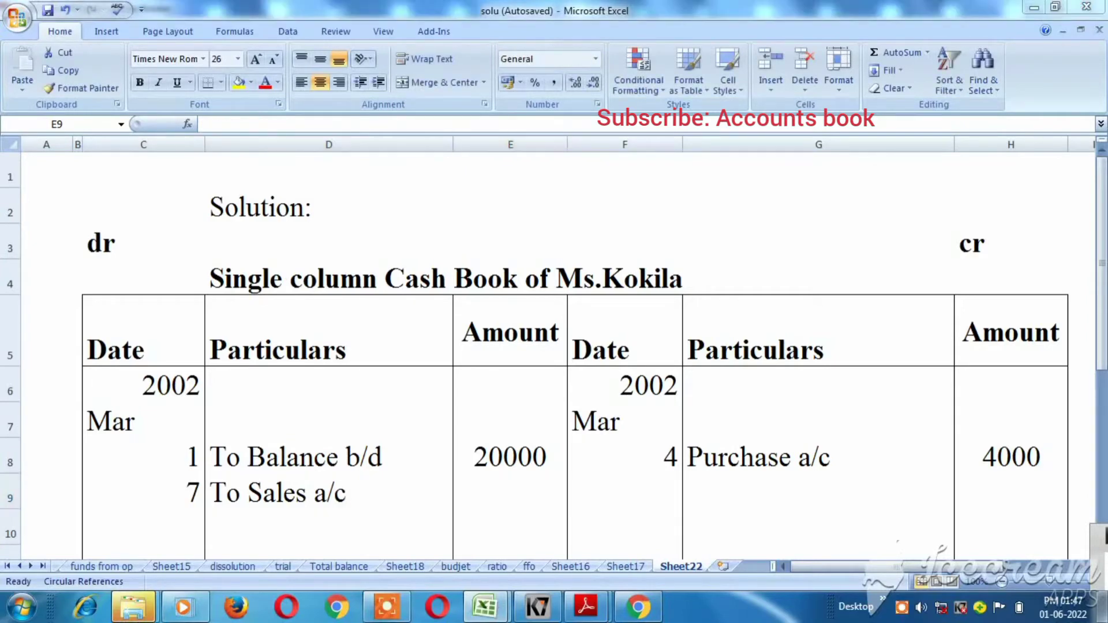
Check the cash sales figure in the question workbook and enter 8000 as the sales amount on the debit side
key("alt+Tab")
key("ctrl+Tab")
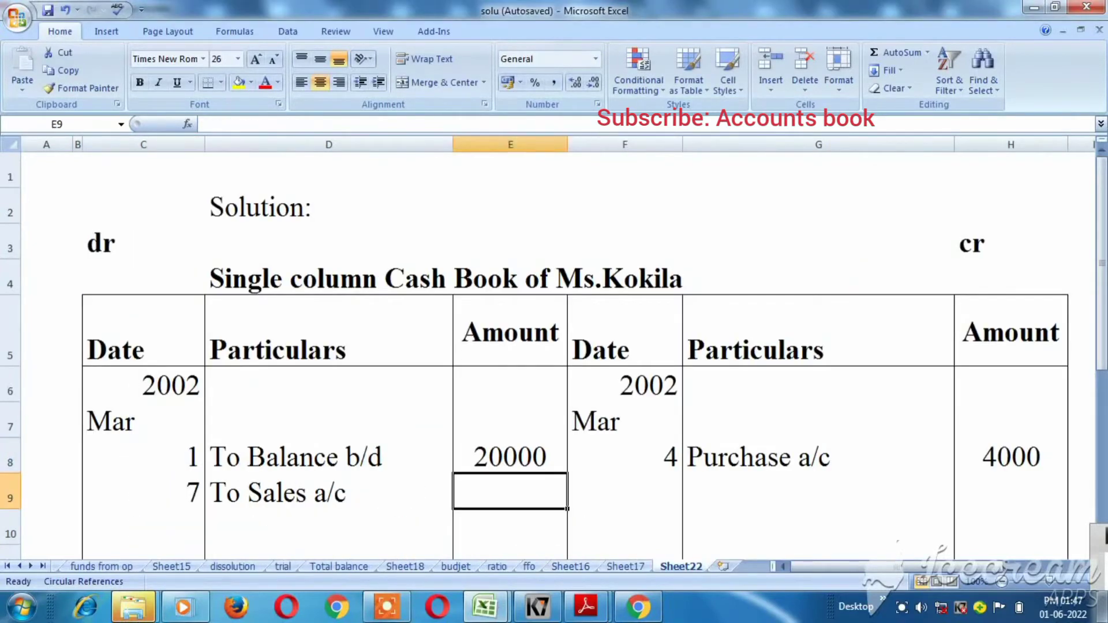
type("8000")
key("Return")
Look up the transaction after cash sales in the question workbook and enter date 8 on the credit side, below the 4
key("ctrl+Tab")
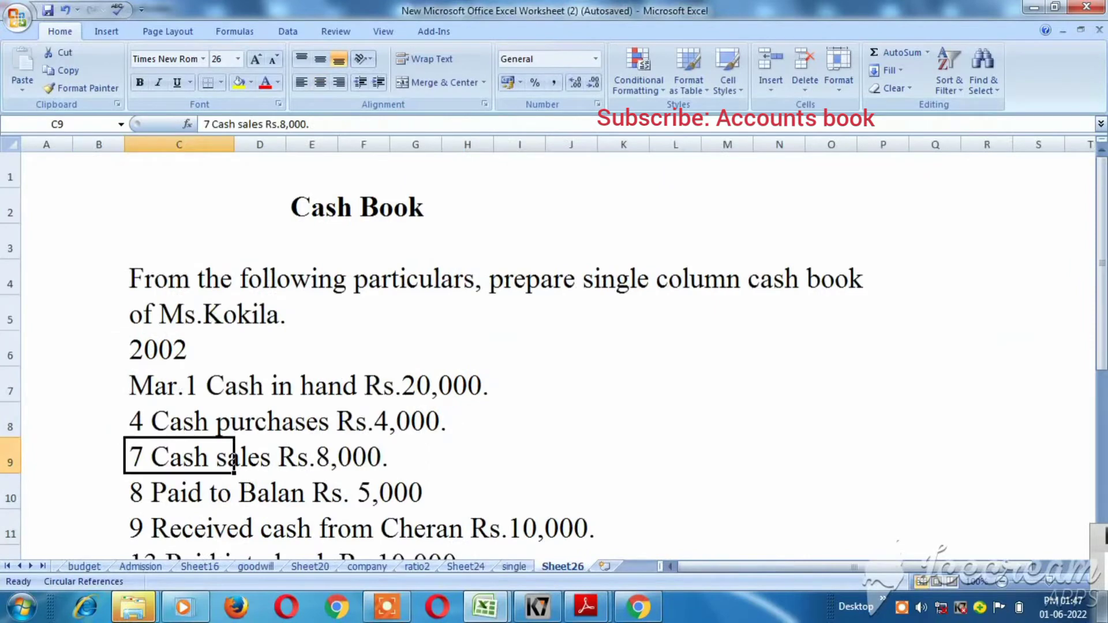
key("Down")
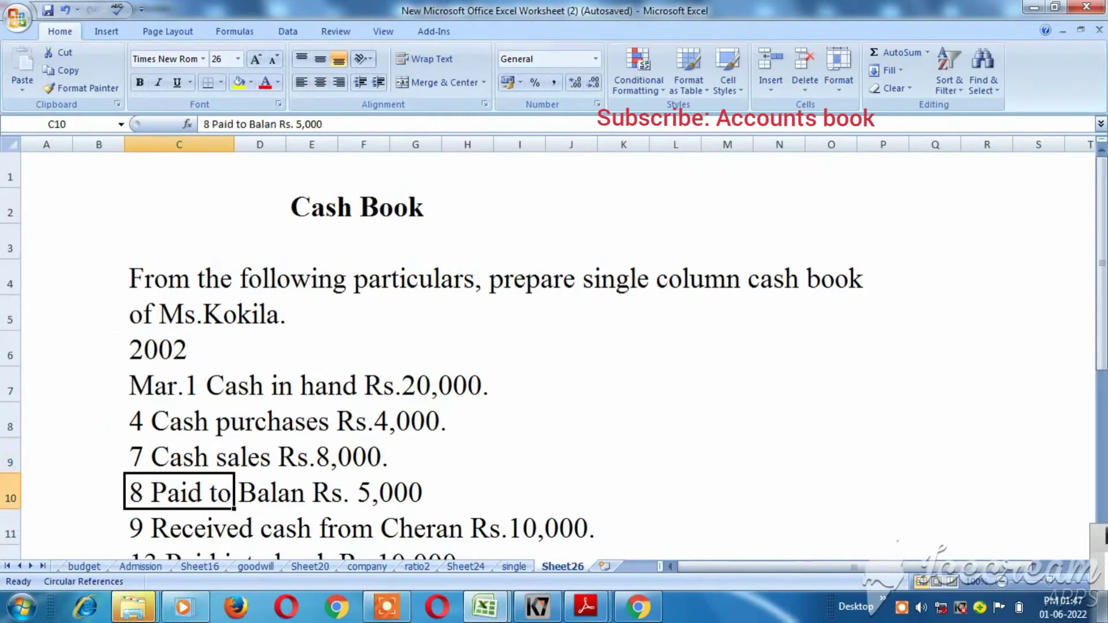
key("ctrl+Tab")
key("Up")
key("Right")
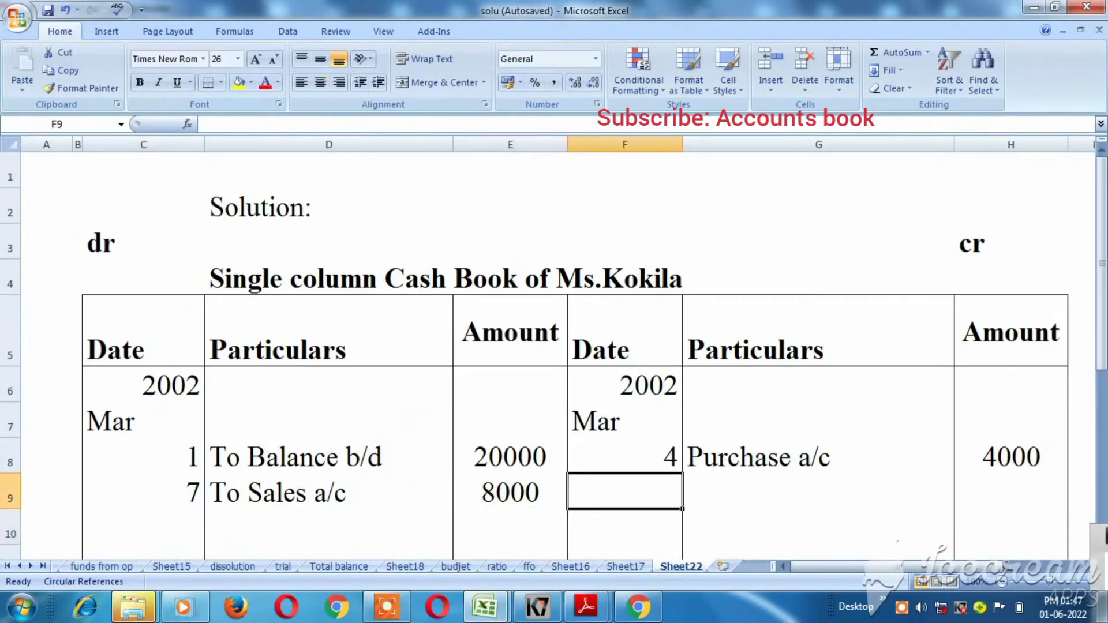
type("8")
key("Tab")
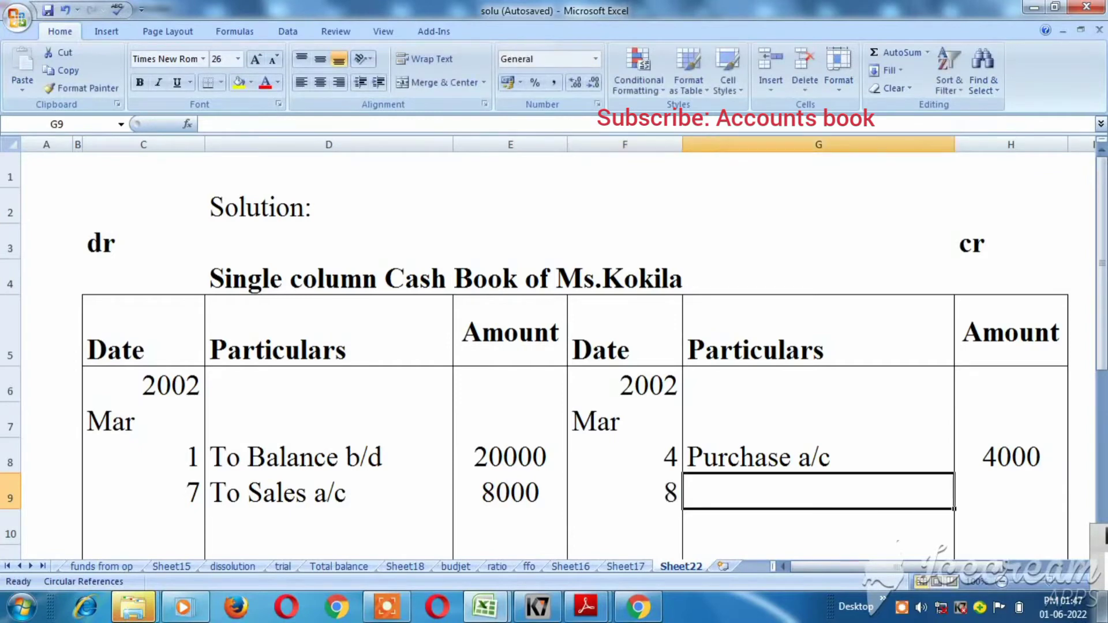
Enter the payee's name followed by "a/c" as the particulars for the credit entry dated 8, with 5000 as the amount
type("B")
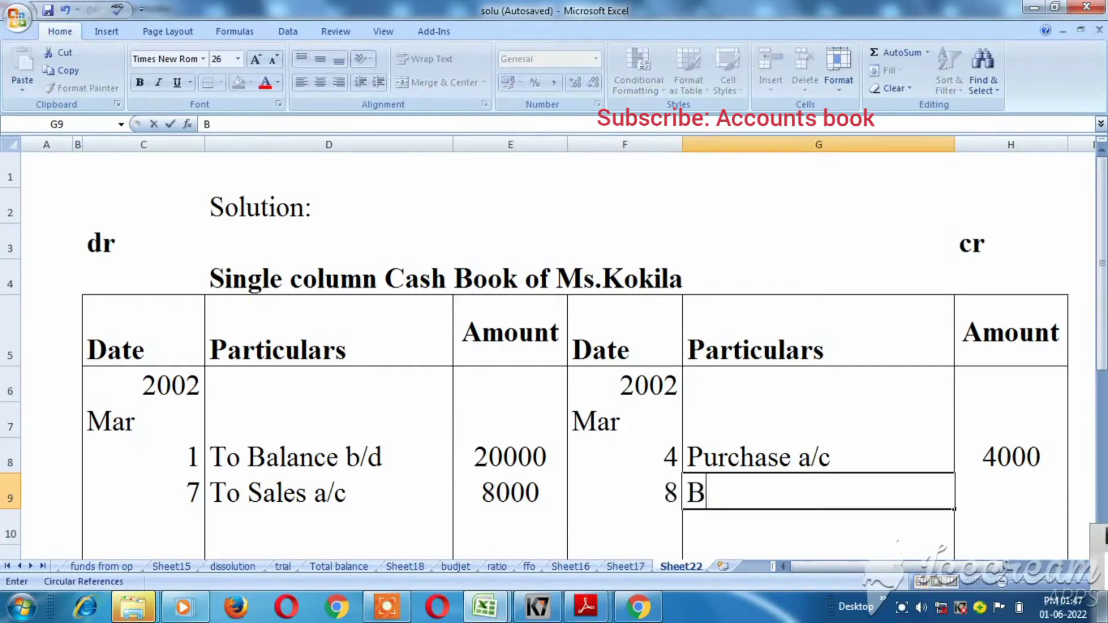
type("alan a/c")
key("Tab")
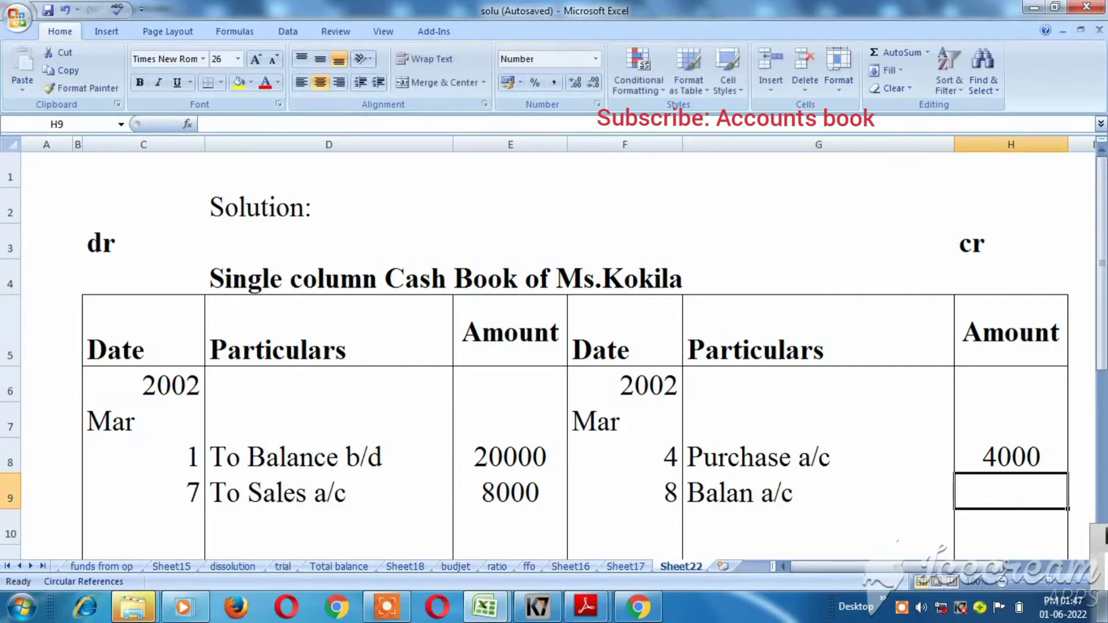
key("alt+Tab")
key("alt+Tab")
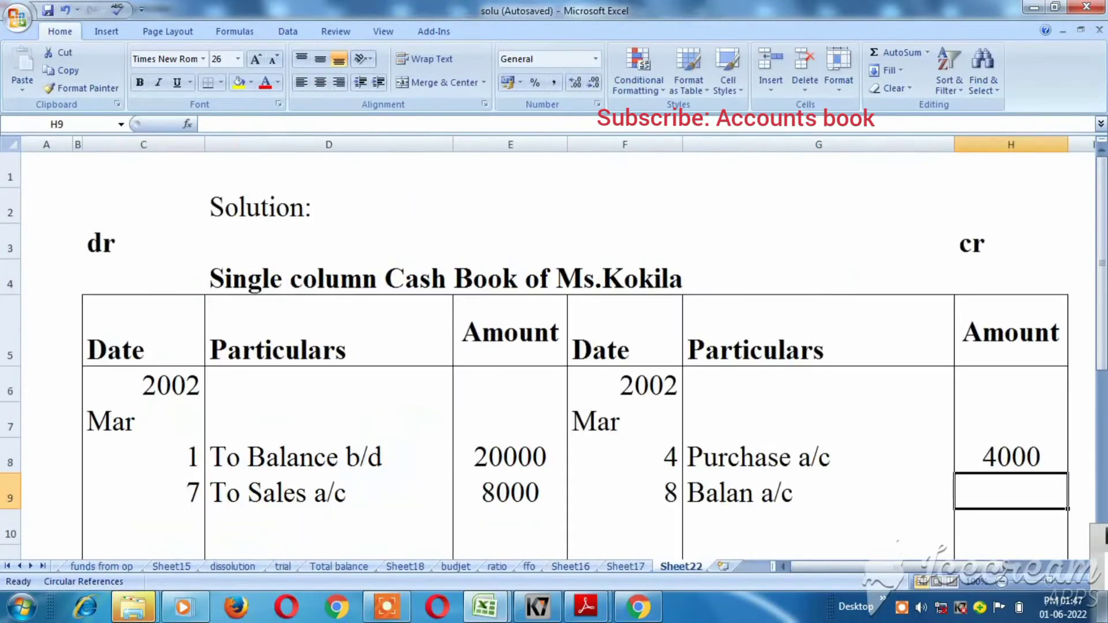
type("5000")
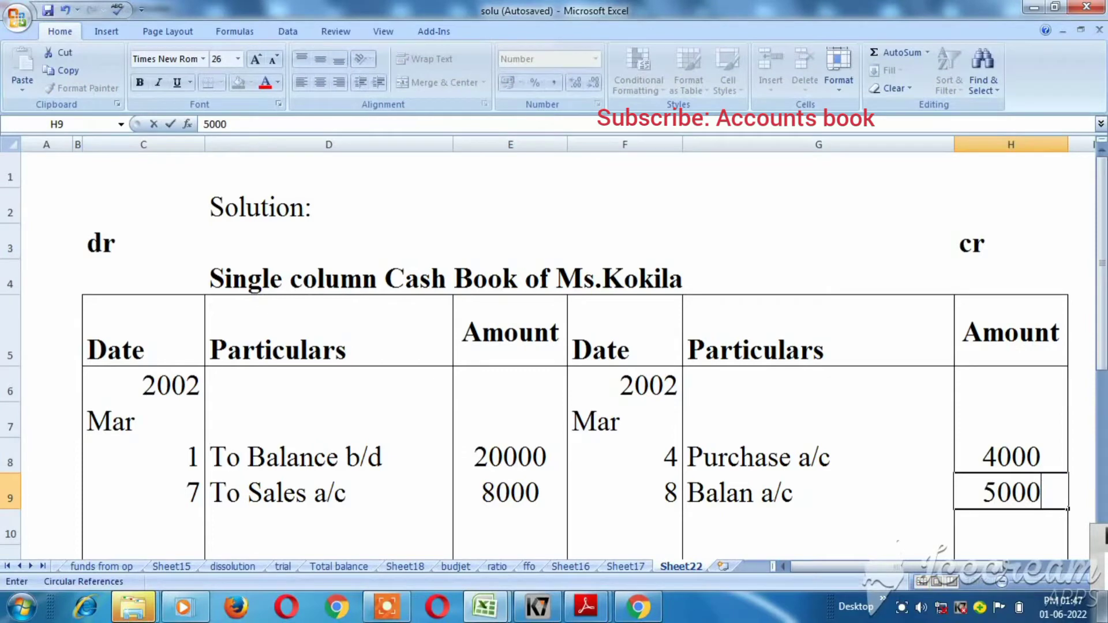
key("Return")
Look up the cash receipt following the payment of 8 March in the question workbook and enter date 9 on the debit side, below the 7
key("ctrl+Tab")
key("Down")
key("Down")
key("Up")
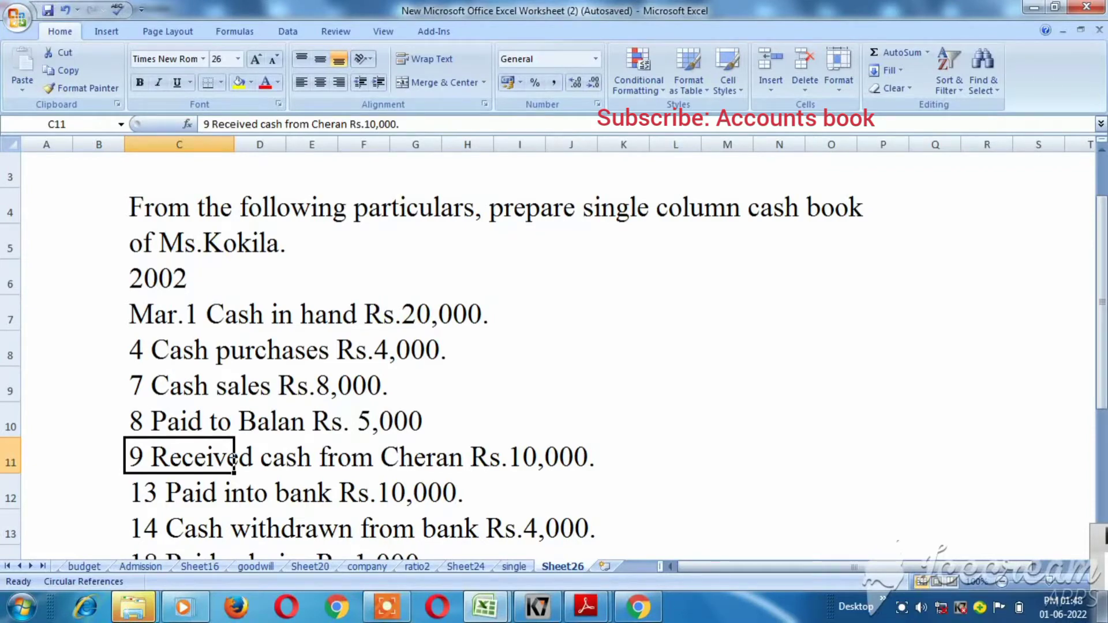
key("alt+Tab")
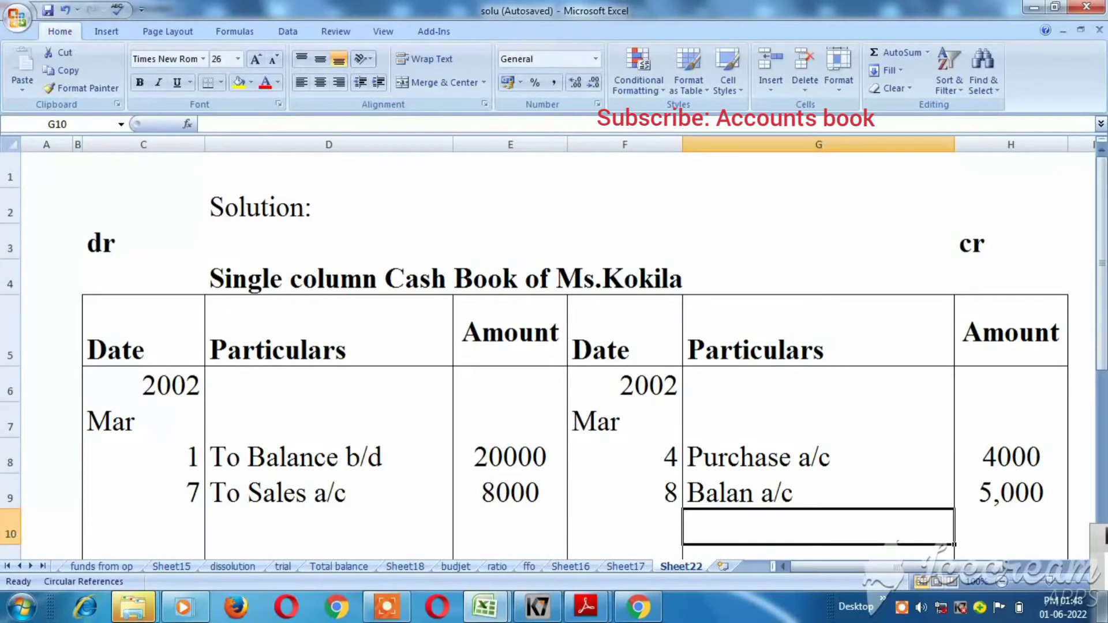
key("Down")
key("Left")
key("Up")
key("Left")
key("Left")
key("Left")
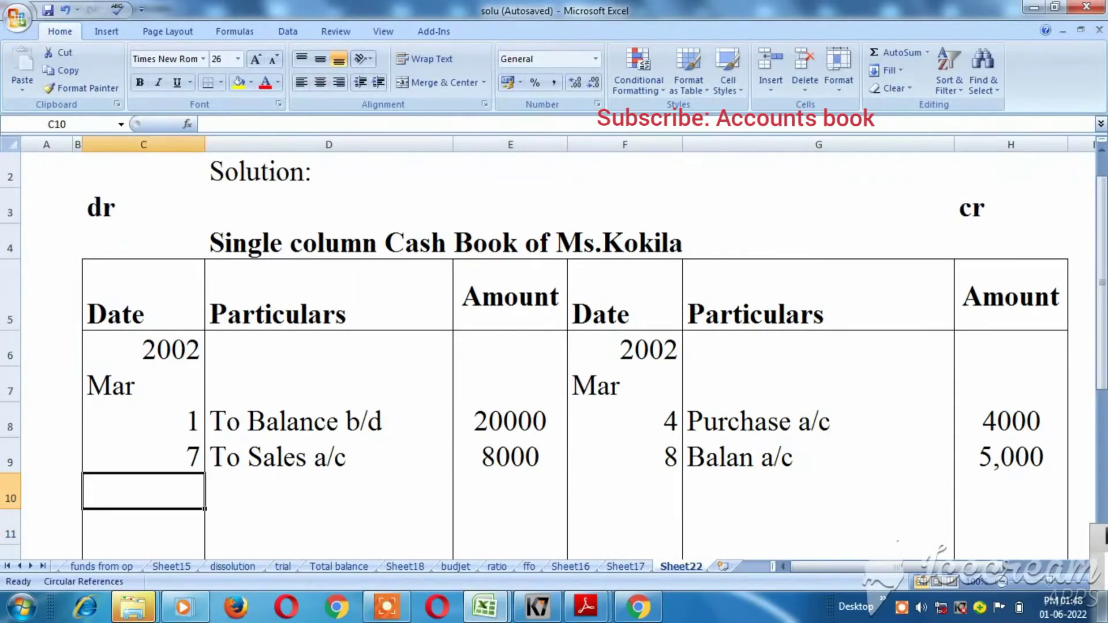
key("ctrl+Tab")
key("ctrl+Tab")
type("9")
key("Tab")
Check who paid the cash in the question workbook and enter "To", the payer's name and "a/c" as the particulars for debit date 9
key("ctrl+Tab")
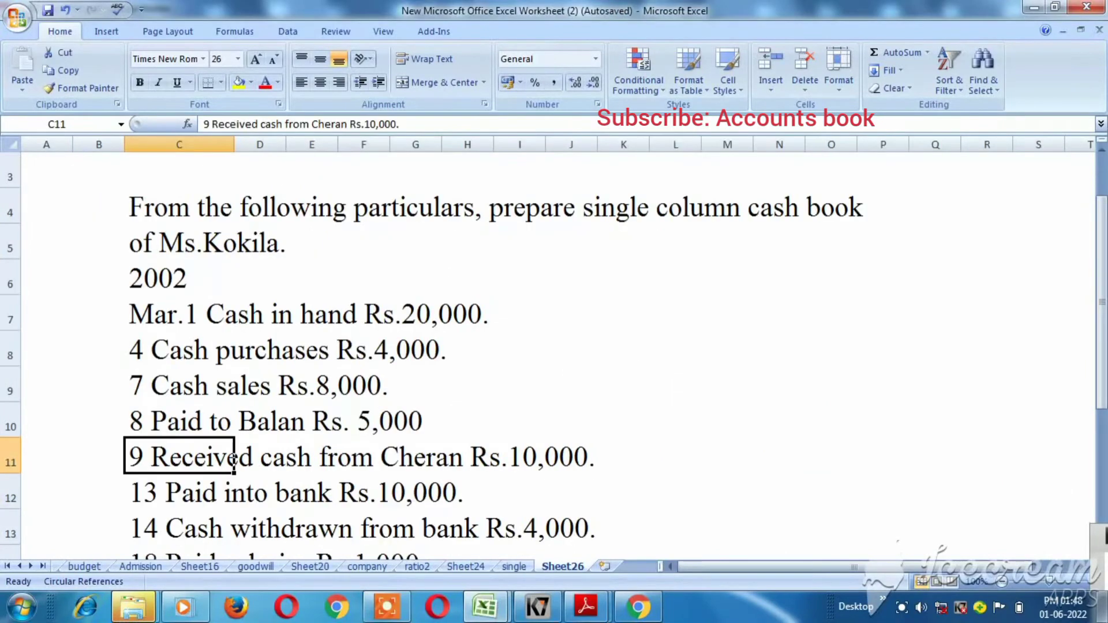
key("ctrl+Tab")
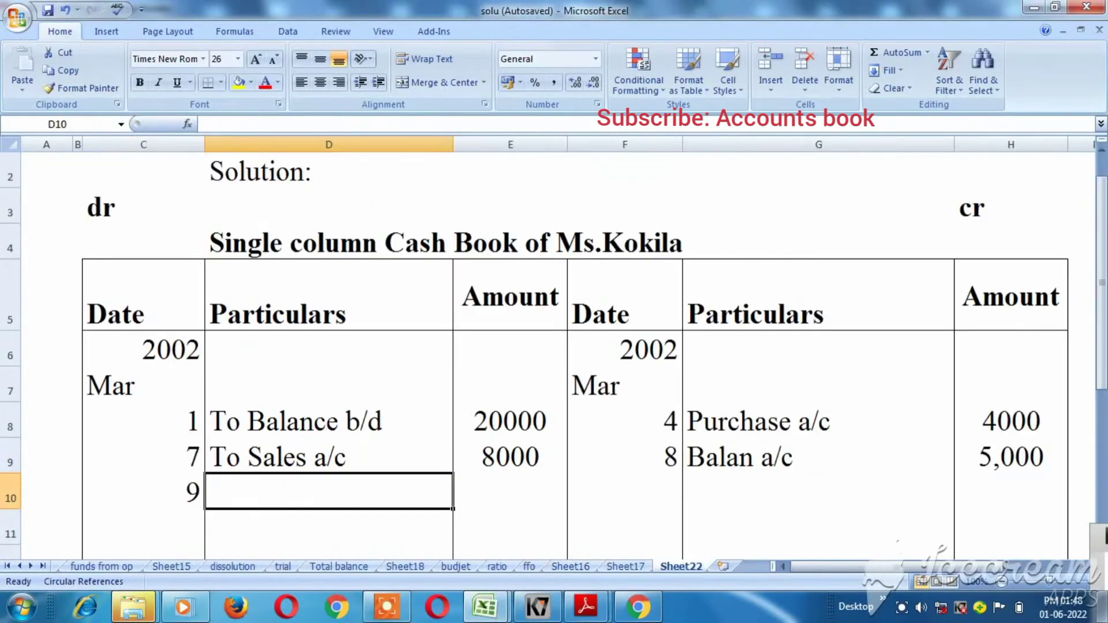
type("T")
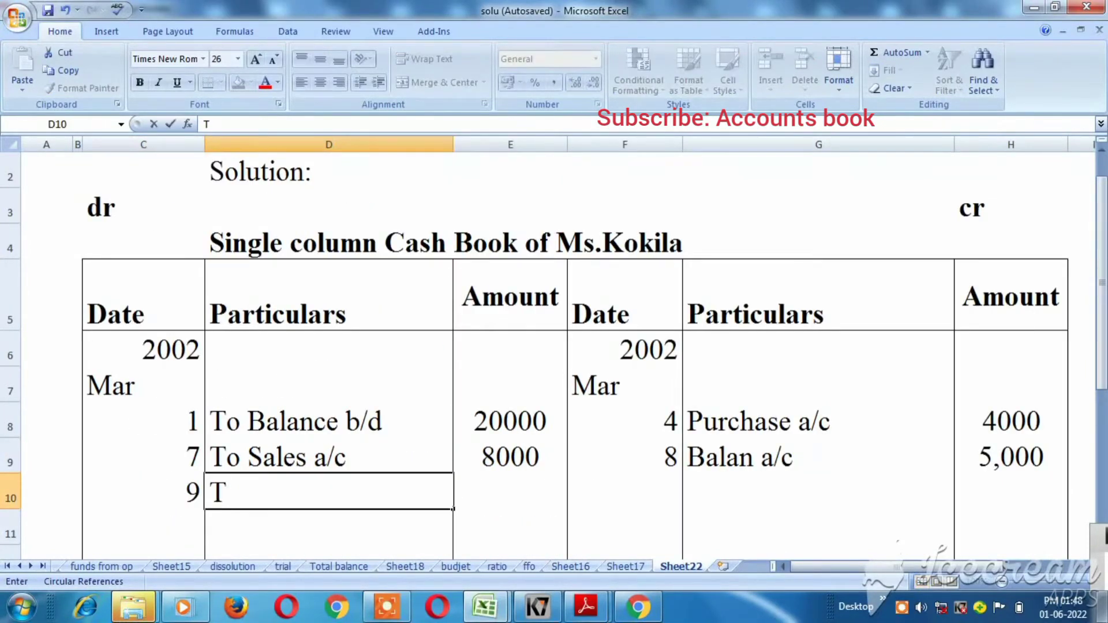
type("o cheran")
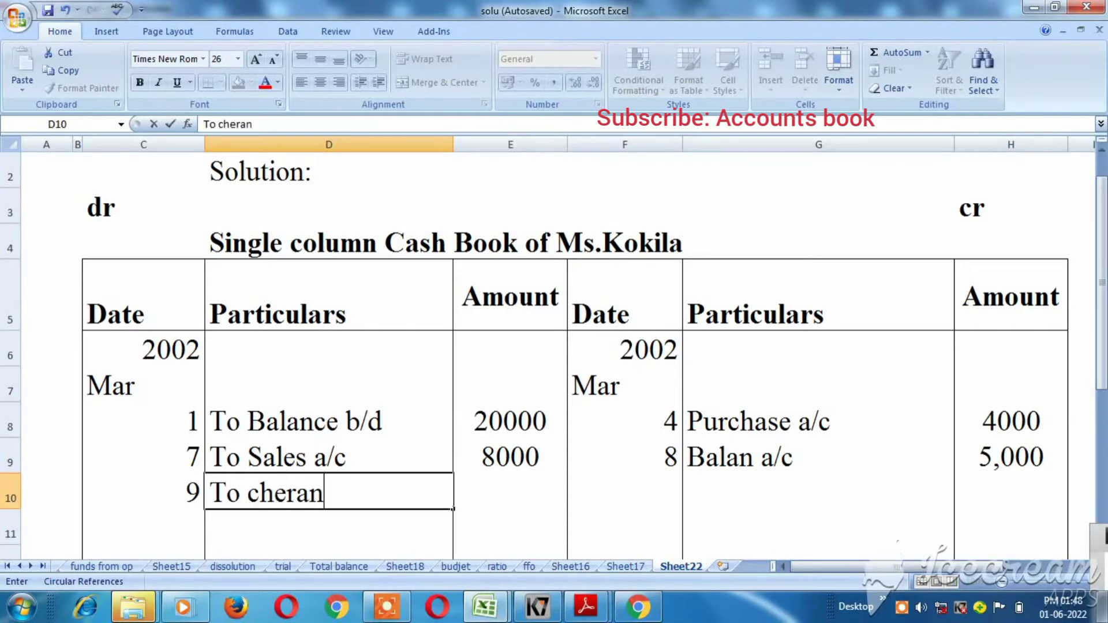
type(" a/c")
key("Tab")
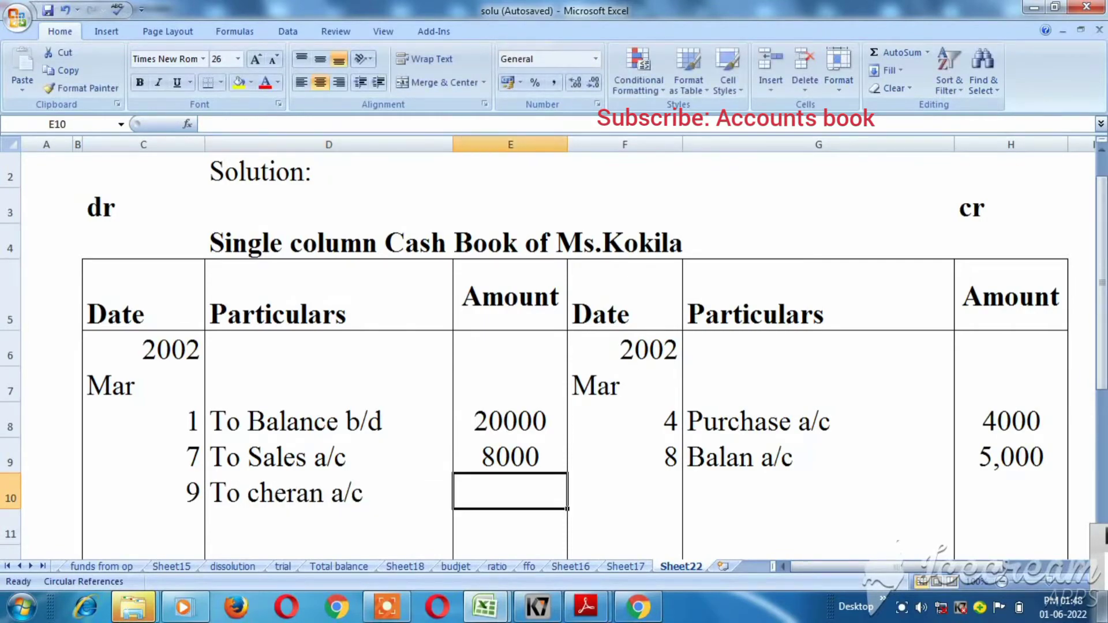
Check the amount received in the question workbook and enter 10000 for the debit entry dated 9
key("ctrl+Tab")
key("alt+Tab")
type("10000")
key("Return")
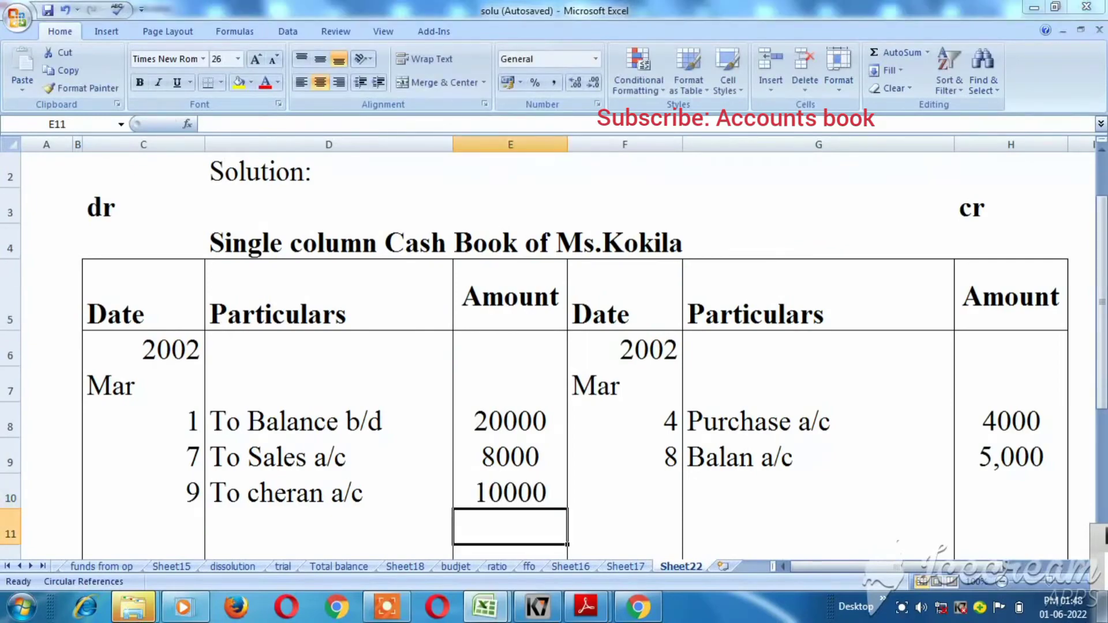
Look up the payment into bank in the question workbook and enter date 13 on the credit side, below the 8
key("ctrl+Tab")
key("Down")
key("Down")
key("Down")
key("Down")
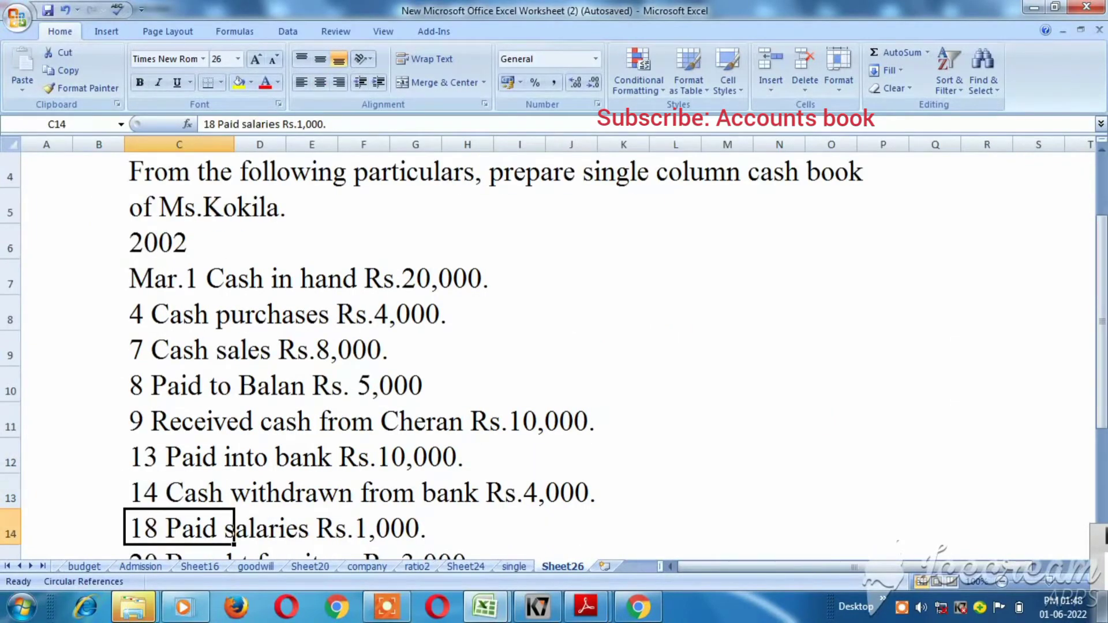
key("Up")
key("Up")
key("Up")
key("Right")
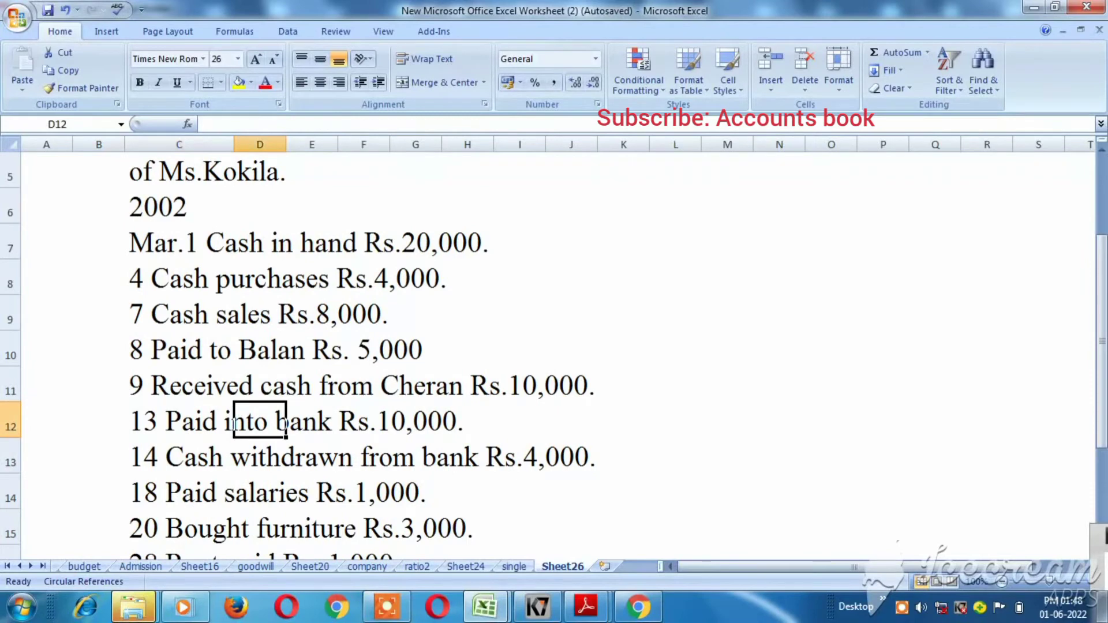
key("ctrl+Tab")
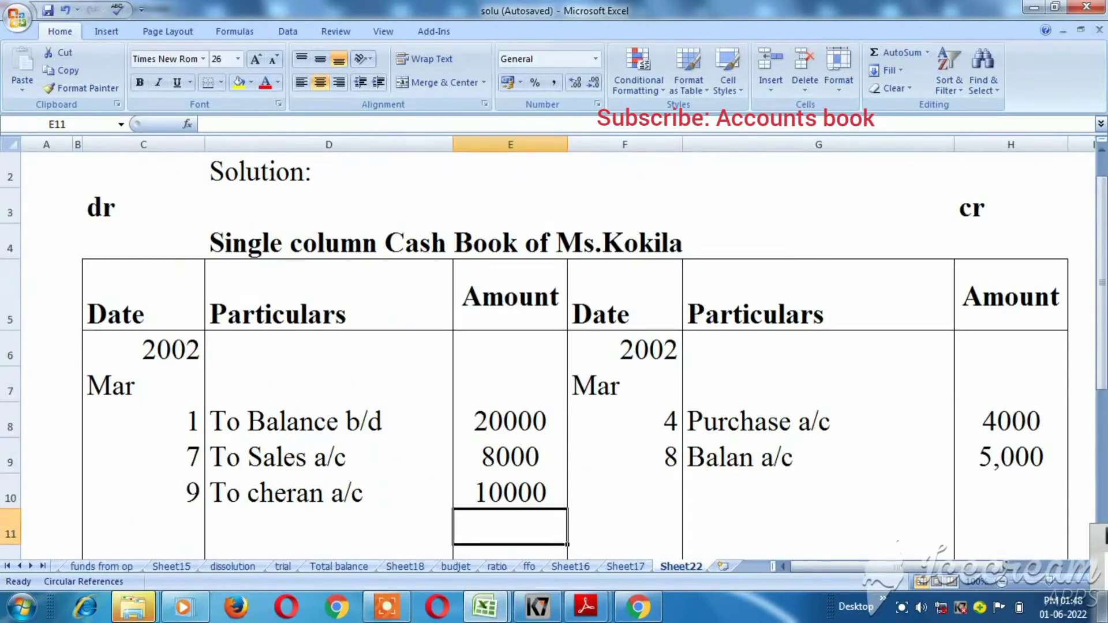
key("Right")
key("Up")
type("13")
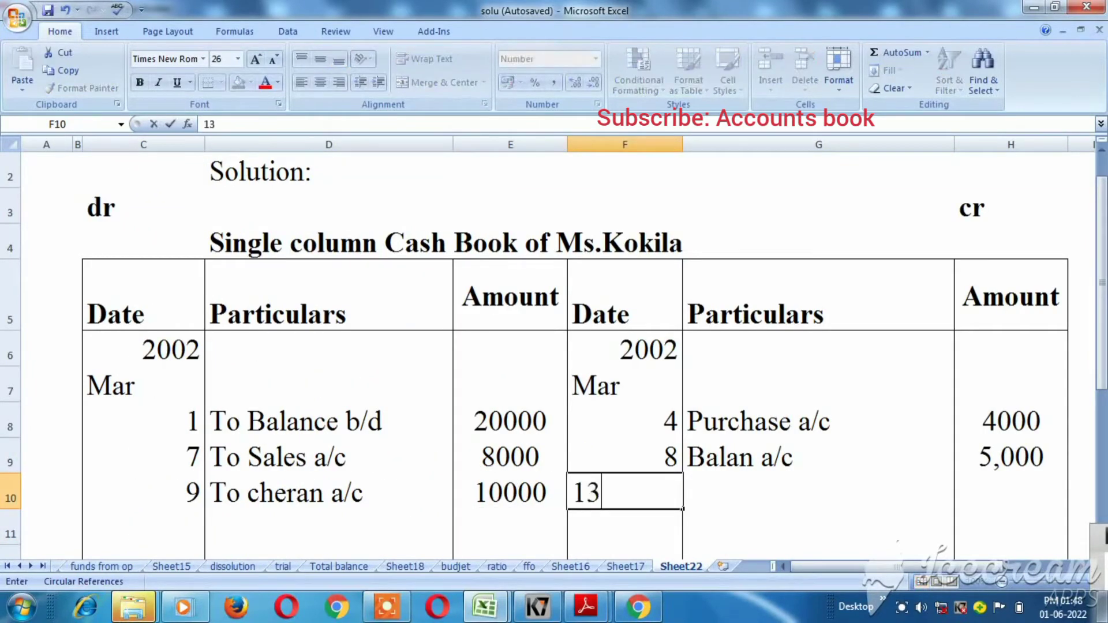
key("Right")
Enter "Bank a/c" as the particulars for the credit entry dated 13 and check the deposit amount in the question workbook
key("ctrl+Tab")
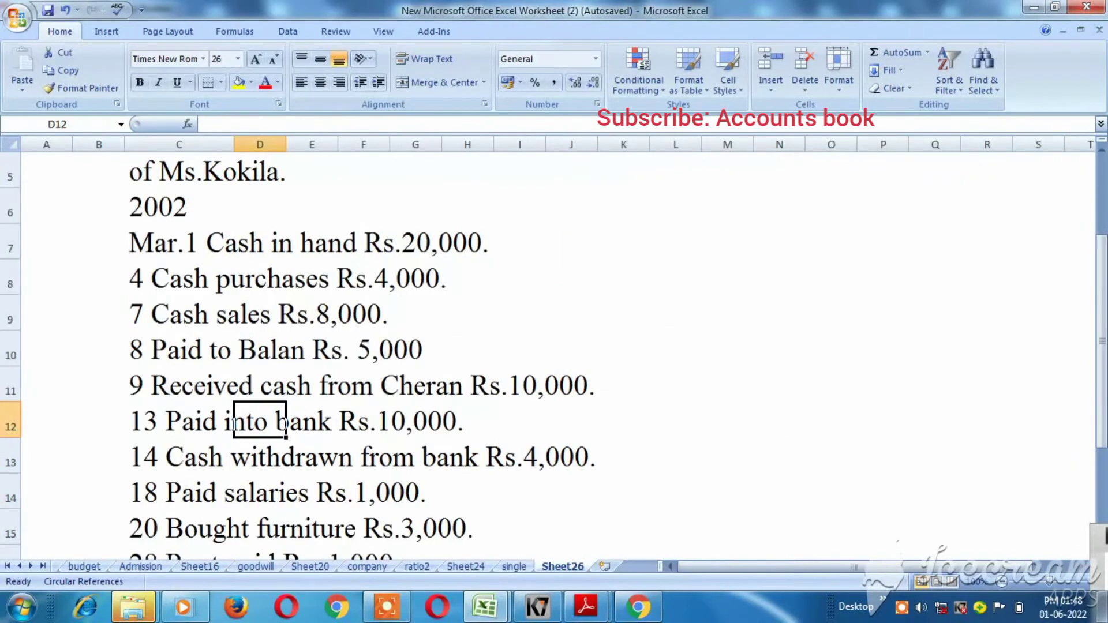
key("ctrl+Tab")
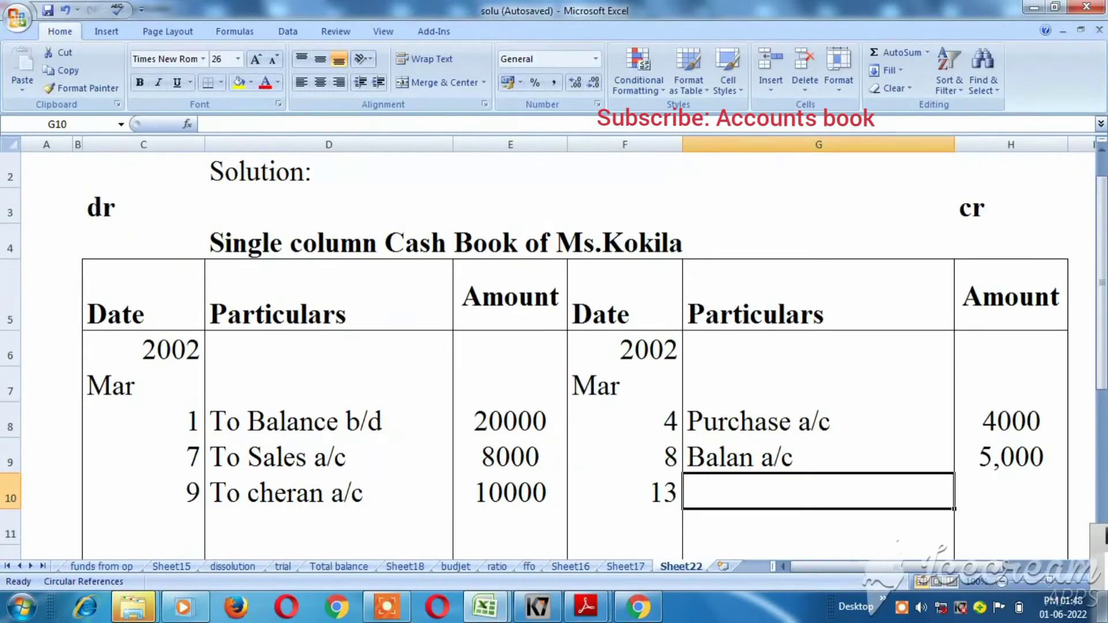
type("Bank a")
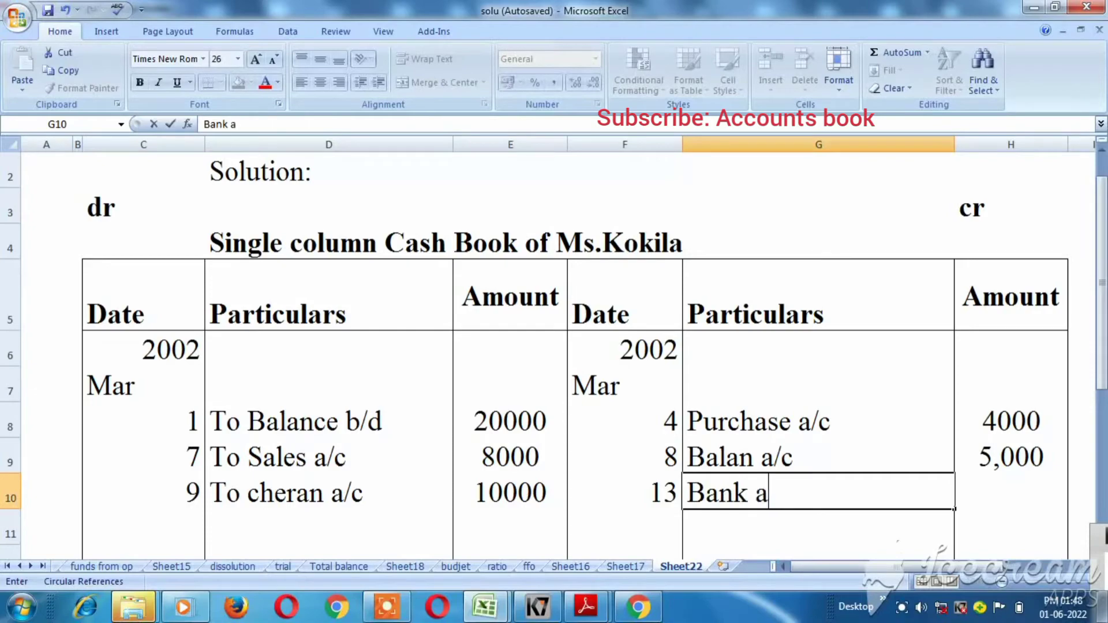
type("/c")
key("Right")
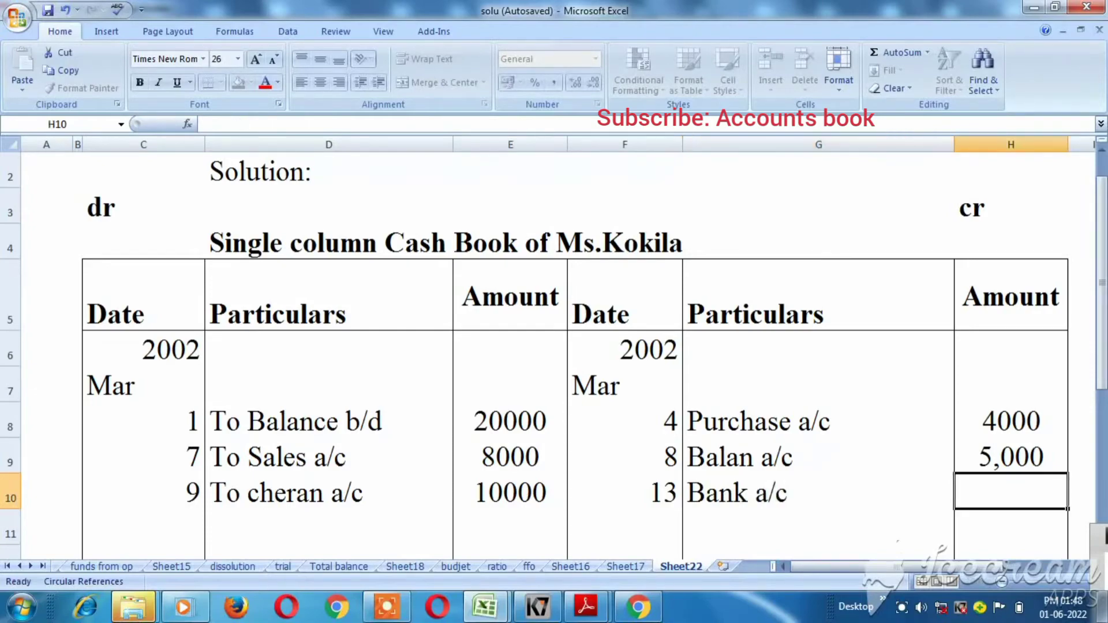
key("ctrl+Tab")
key("alt+Tab")
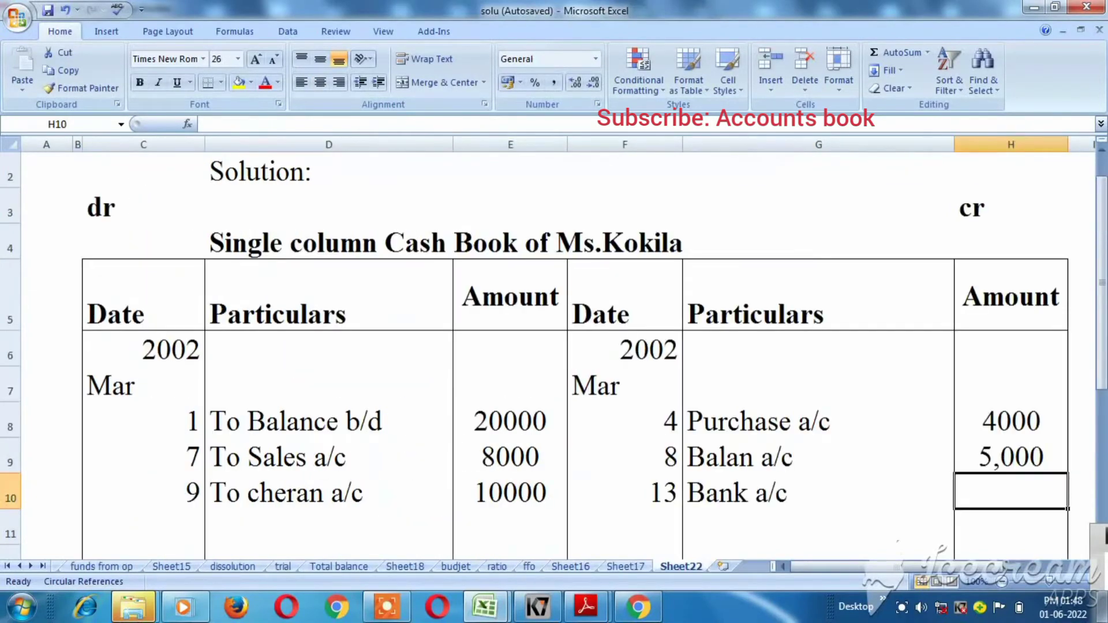
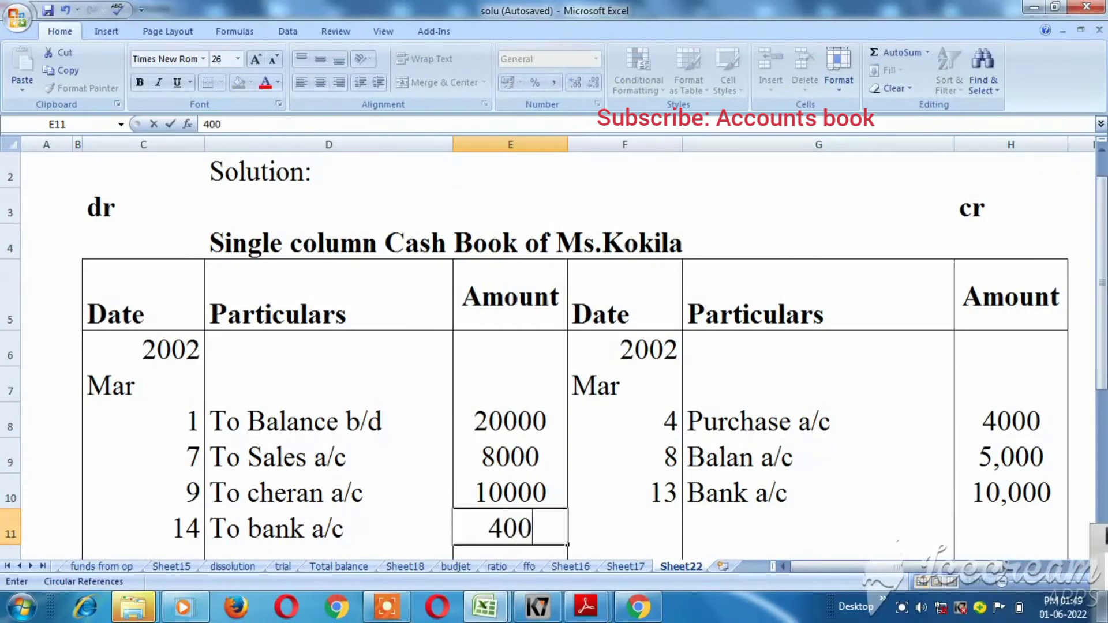
Complete the bank withdrawal amount of 4000 on the debit side and look up the transaction after it in the question workbook
key("Return")
key("ctrl+Tab")
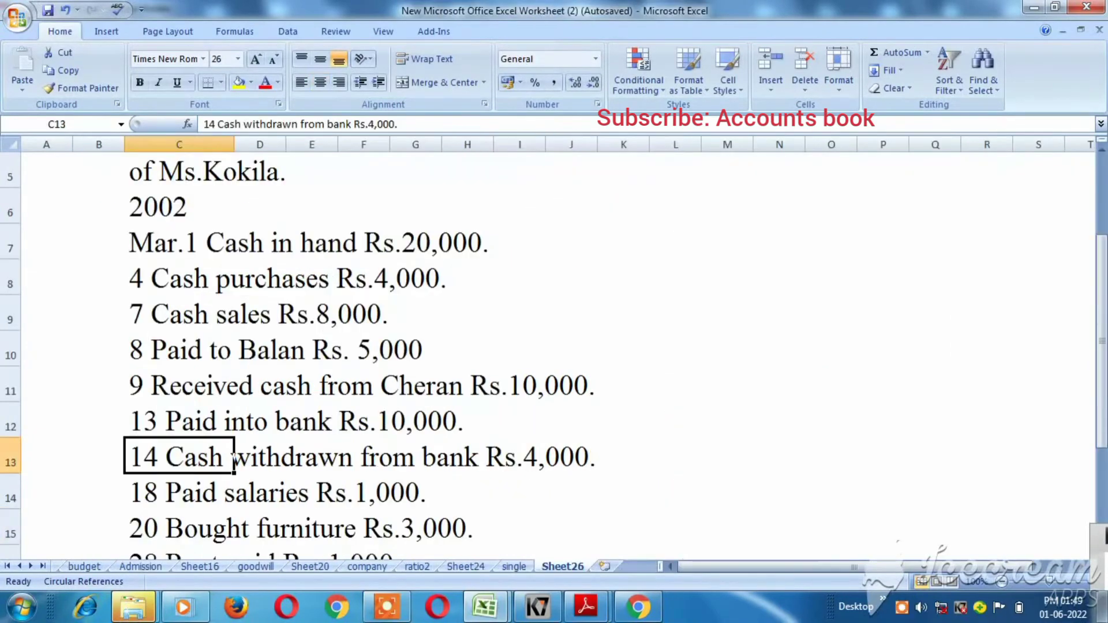
key("Down")
key("alt+Tab")
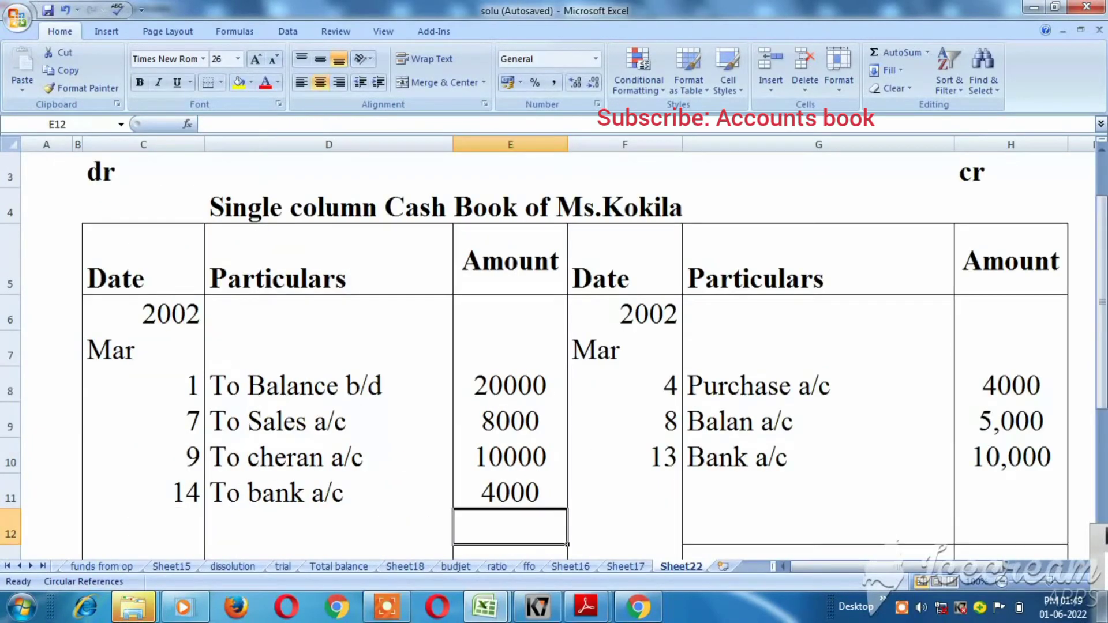
Insert an entire row at row 12 of the cash book, below the debit entry dated 14
key("Menu")
key("i")
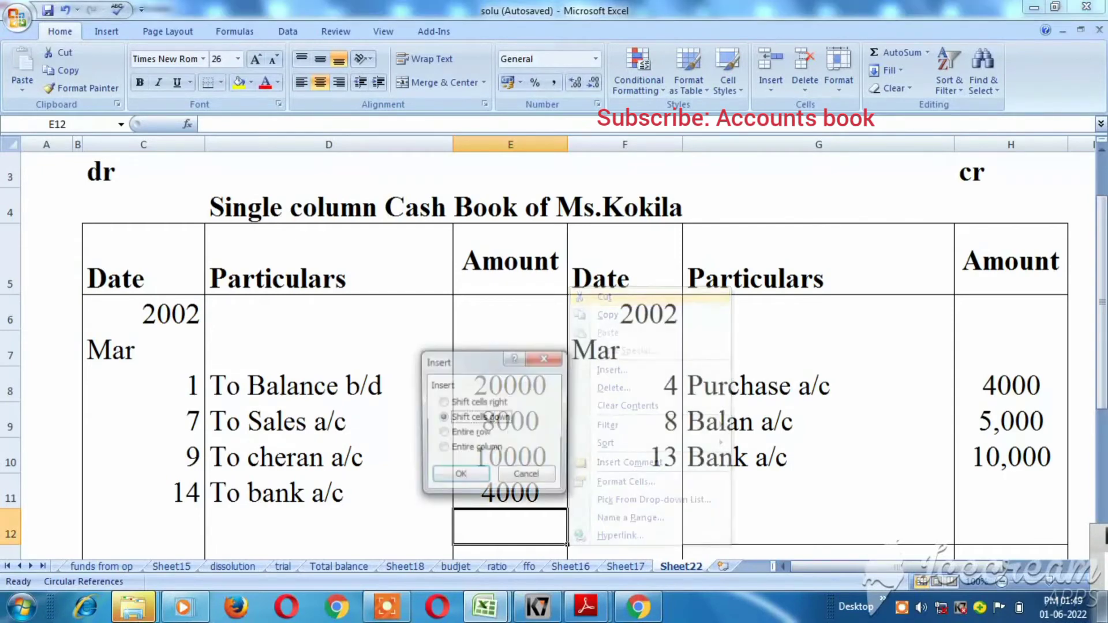
key("r")
key("Return")
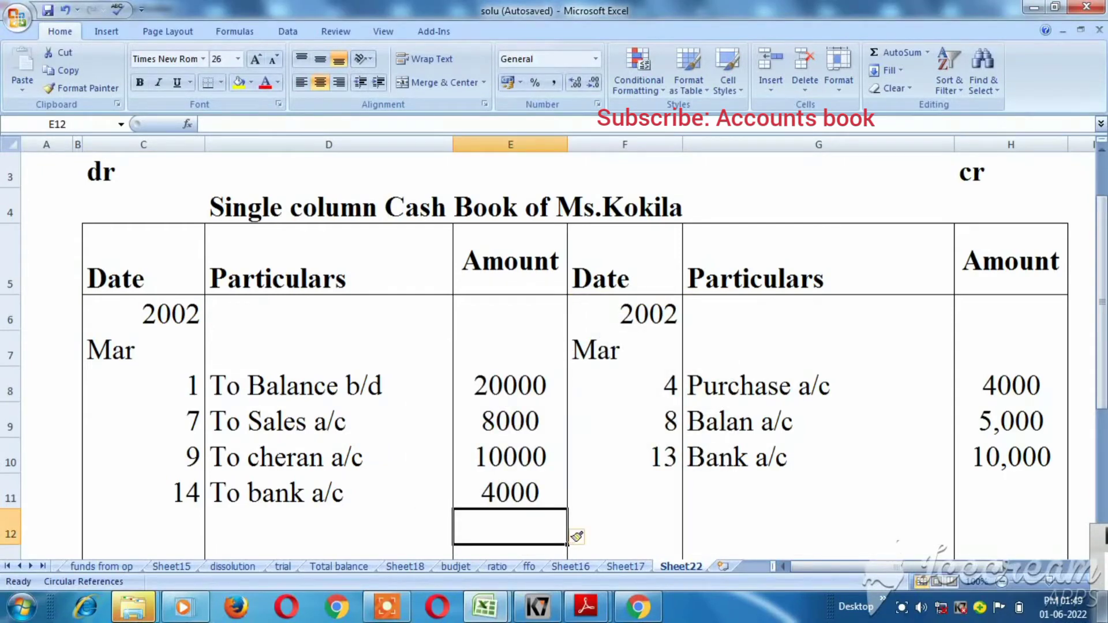
Check the salaries transaction in the question workbook and enter date 18 on the credit side, below the 13
key("Right")
key("Up")
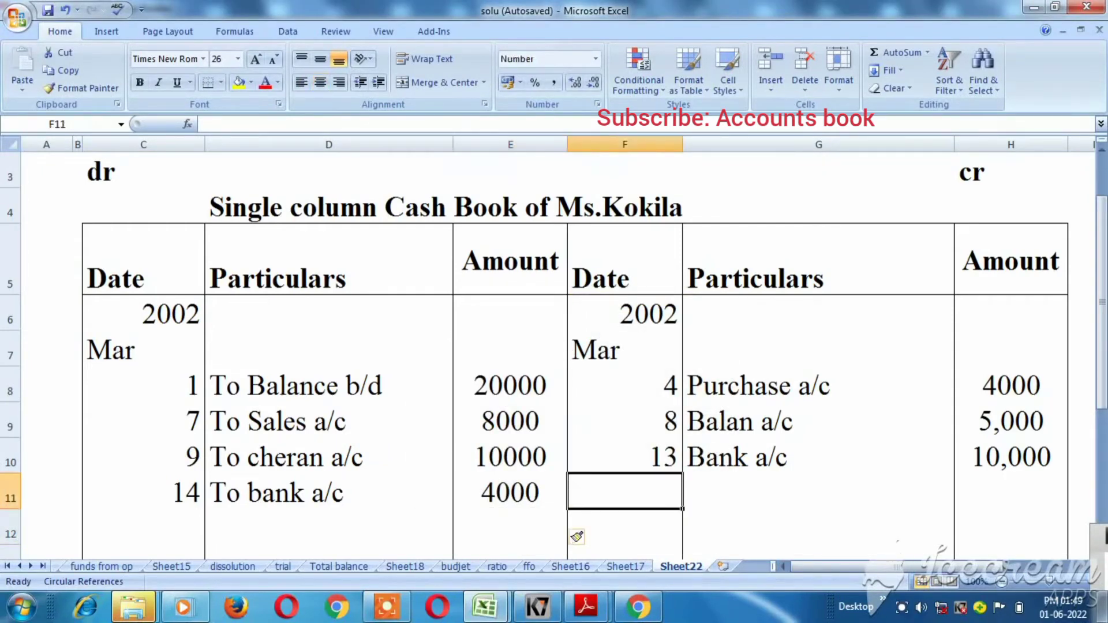
key("ctrl+Tab")
key("ctrl+Tab")
type("18")
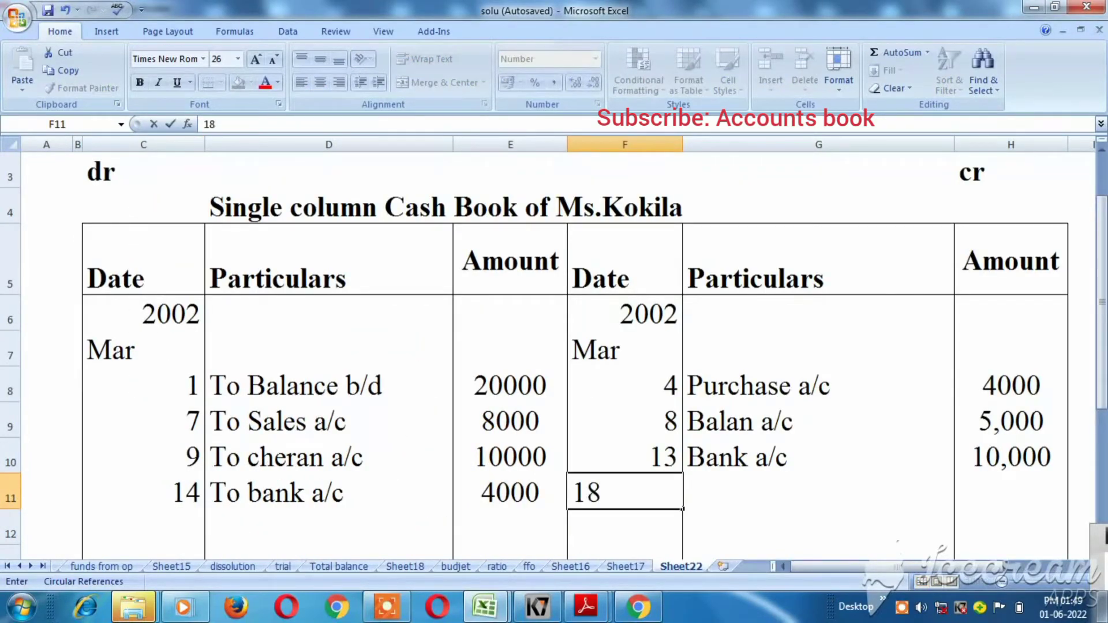
key("Tab")
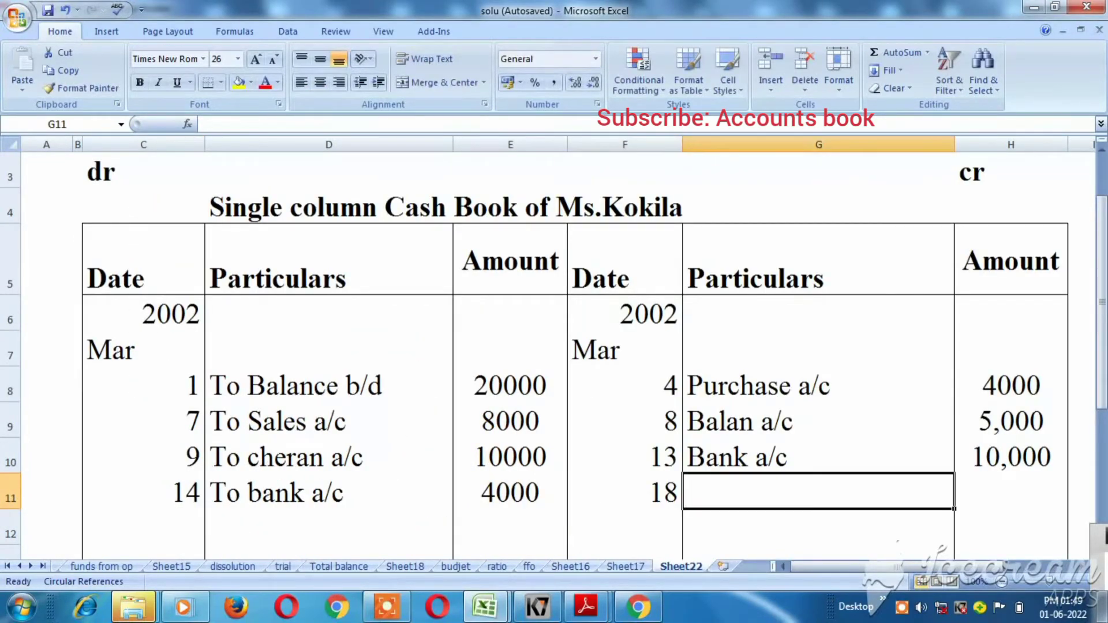
Enter "Salary a/c" as the particulars for the credit entry dated 18, with 1000 as the amount
type("Salar")
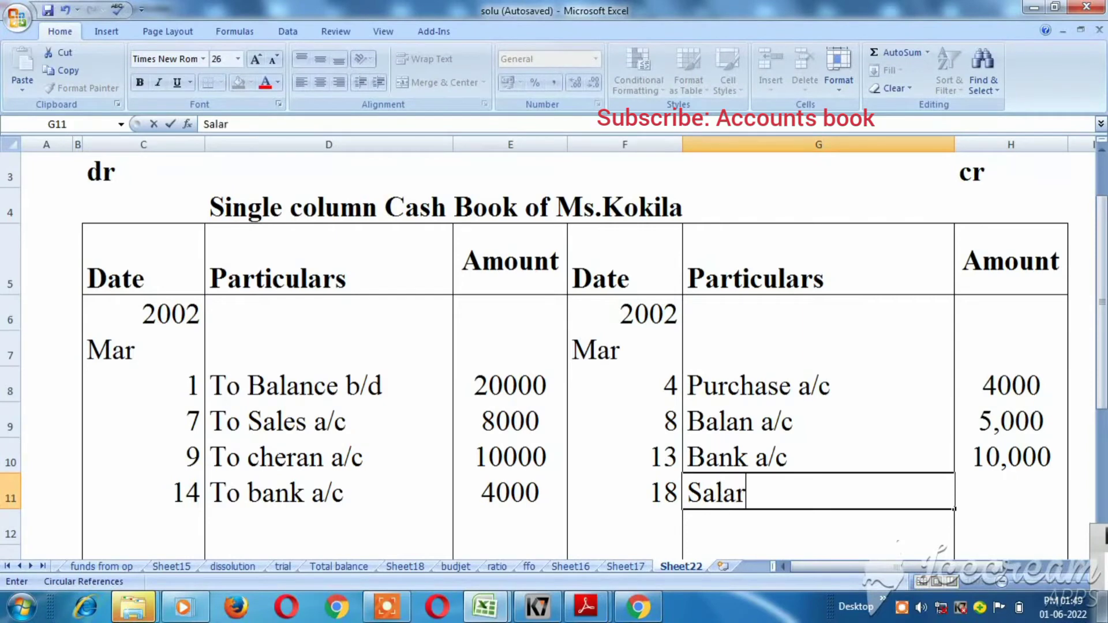
type("y a/c")
key("Tab")
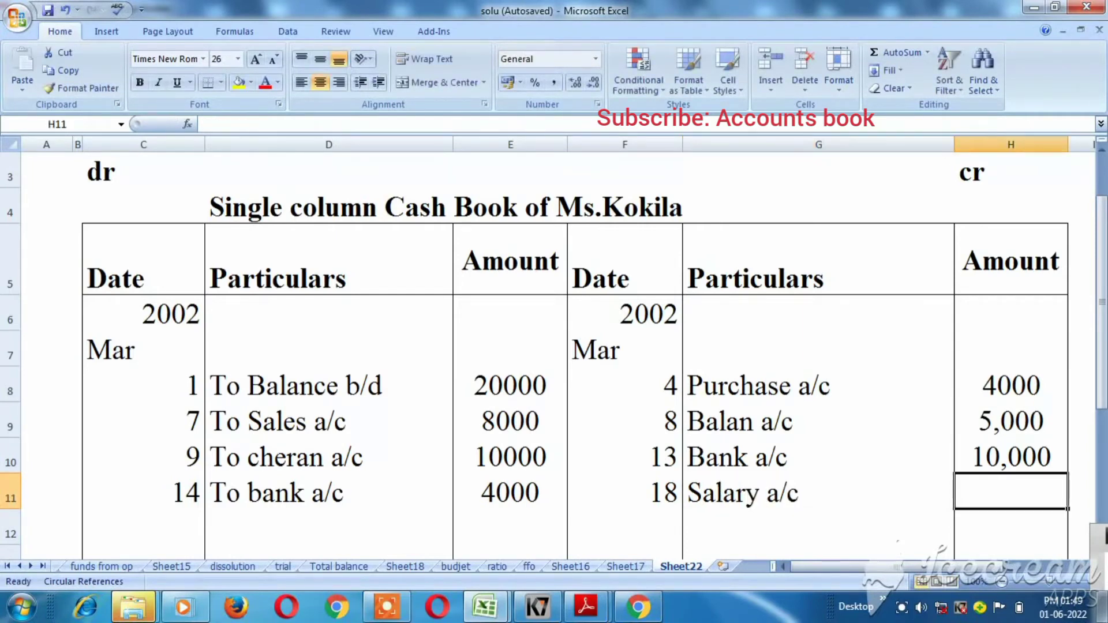
key("alt+Tab")
key("alt+Tab")
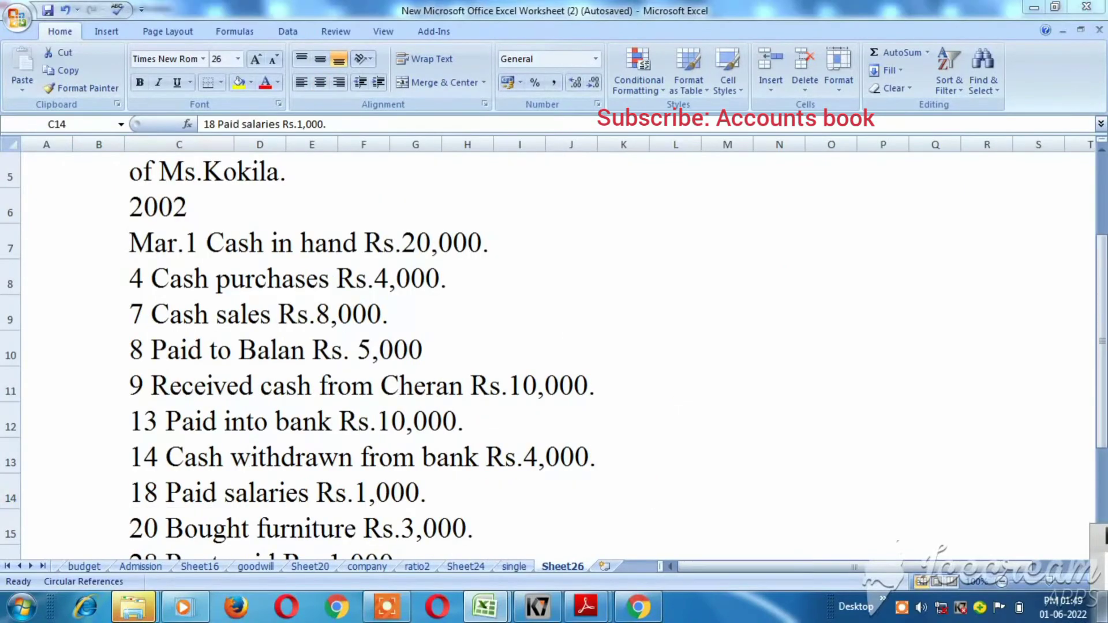
type("1000")
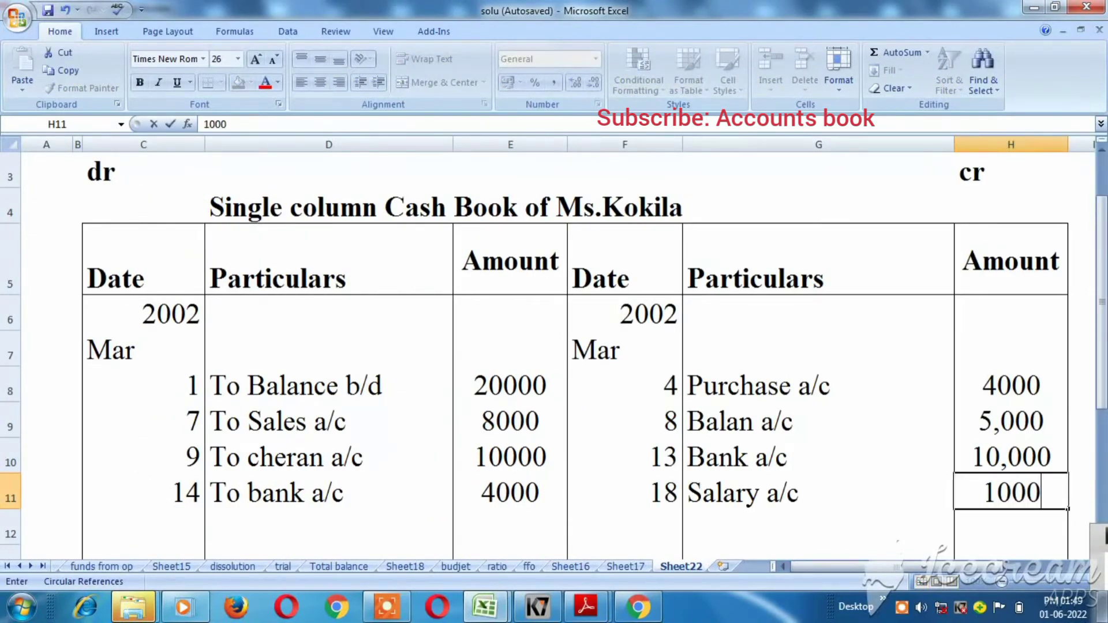
key("Return")
Check the furniture transaction in the question workbook and enter date 20 on the credit side of the cash book, below the 18
key("alt+Tab")
key("Down")
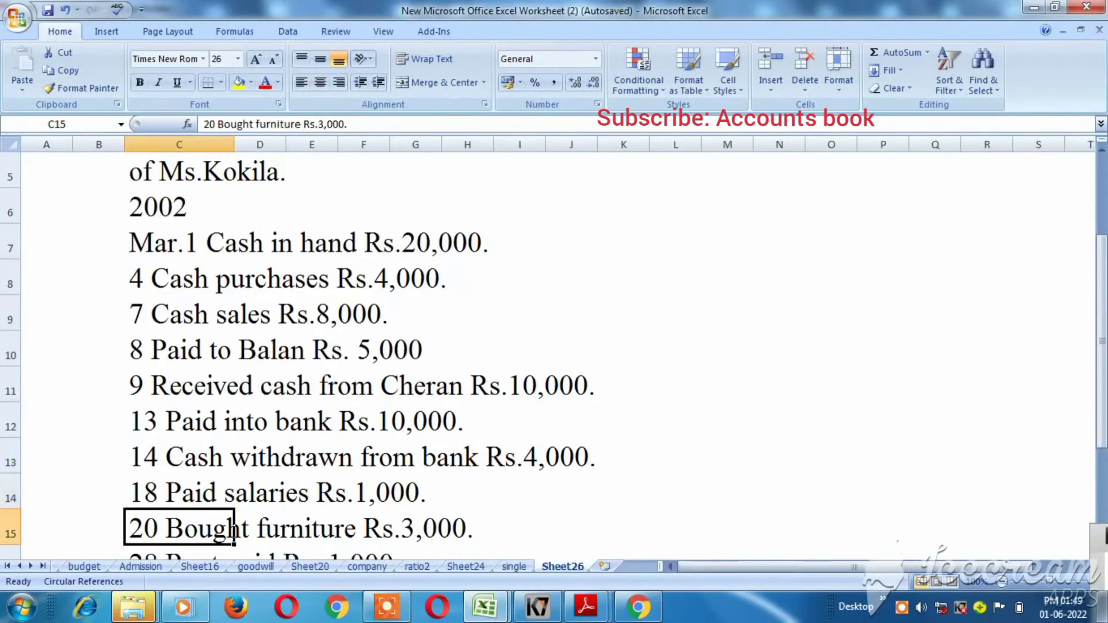
key("Down")
key("Up")
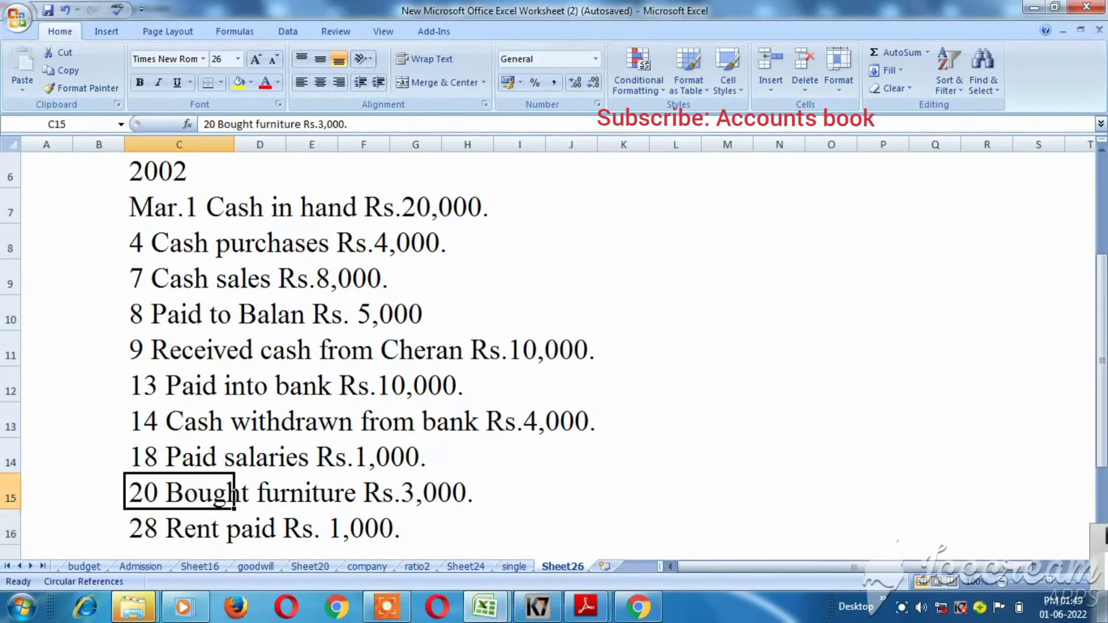
key("alt+Tab")
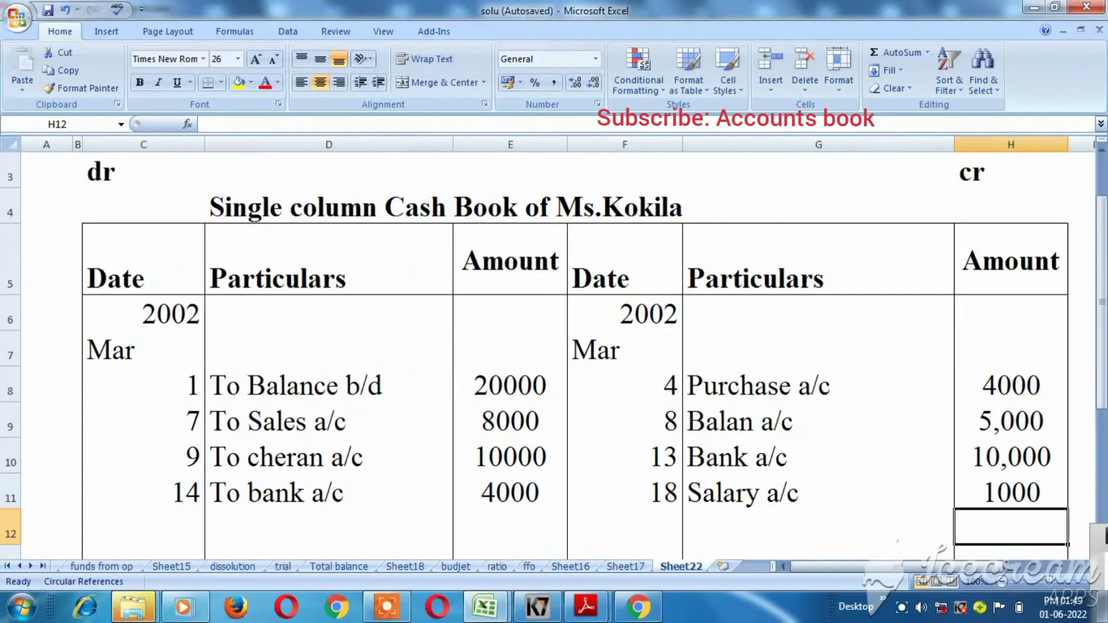
key("Left")
key("Left")
type("20")
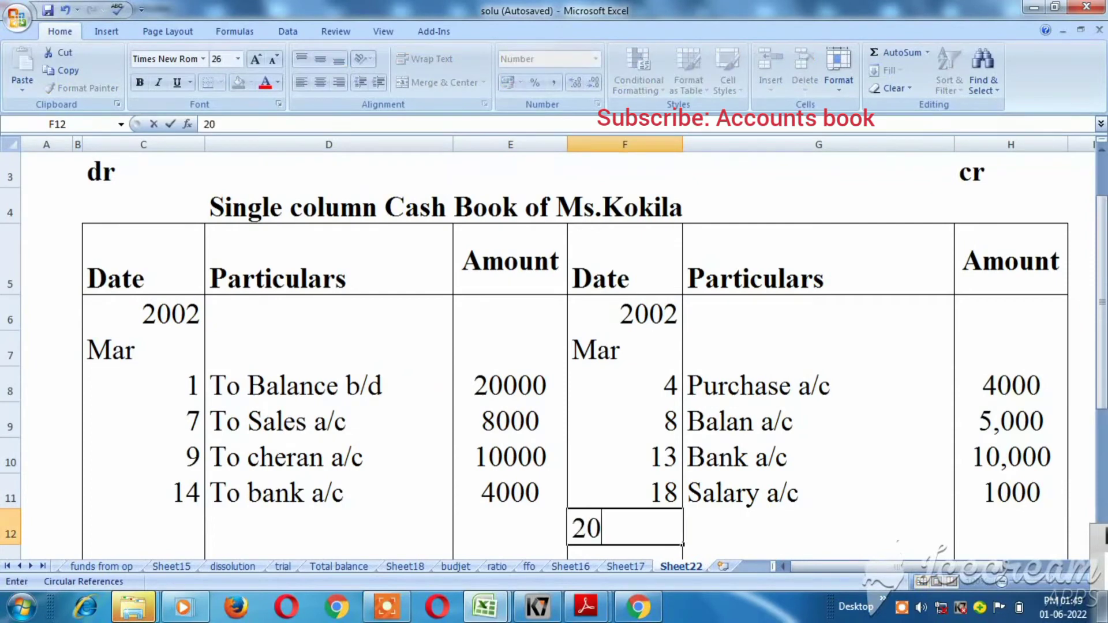
Enter "Furniture a/c" as the particulars for the credit entry dated 20, with 3000 as the amount taken from the question workbook
key("Tab")
type("Furni")
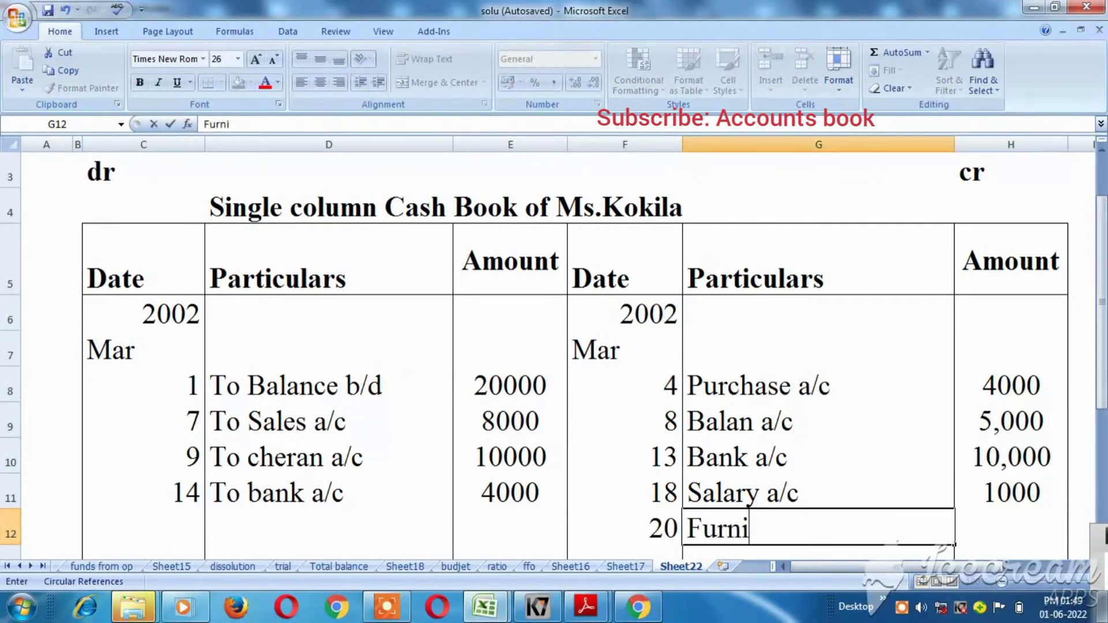
type("ture a/c")
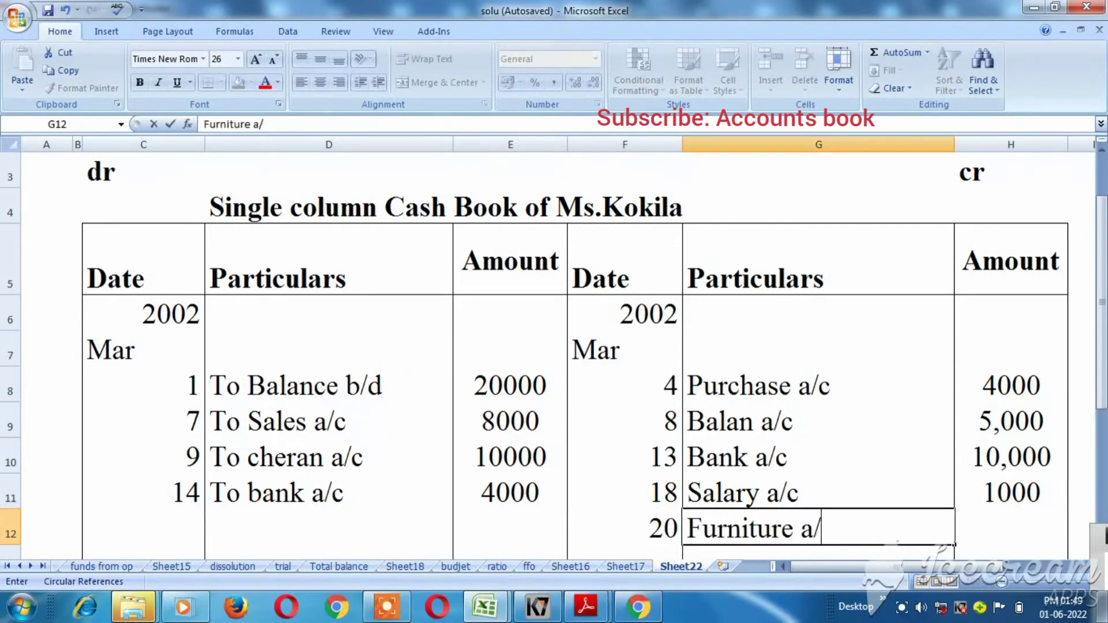
key("Tab")
key("alt+Tab")
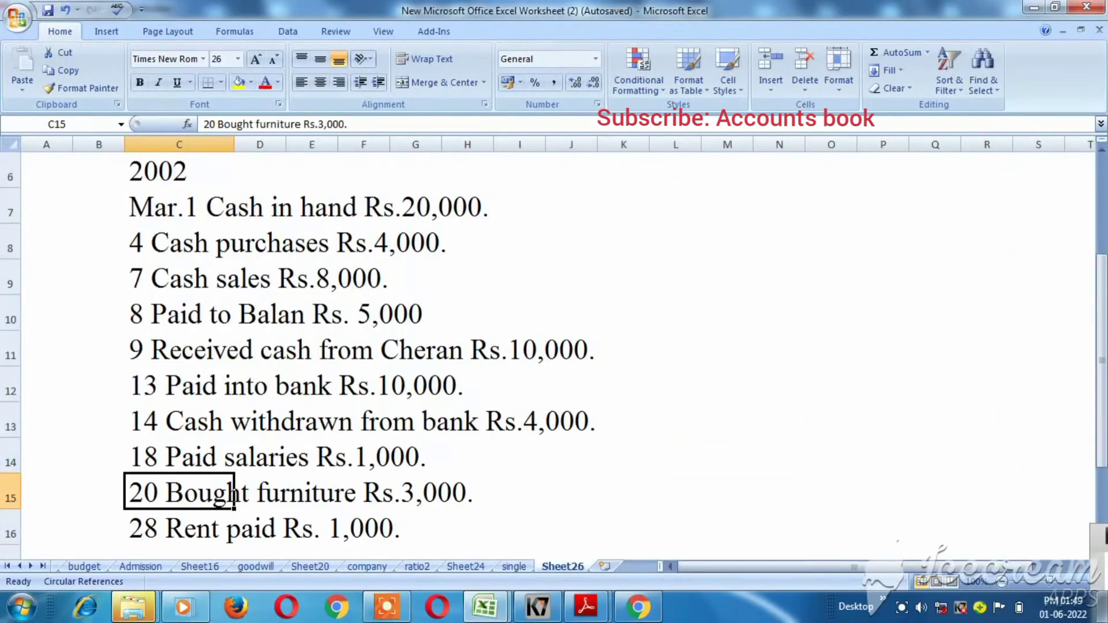
key("alt+Tab")
type("3000")
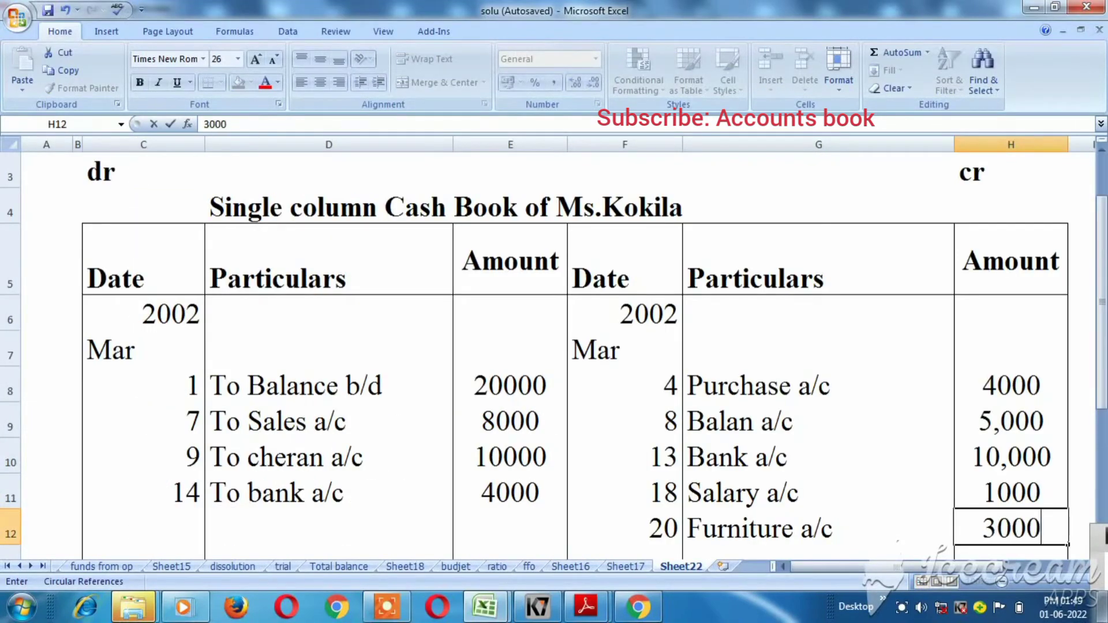
key("Return")
Look up the rent transaction in the question workbook and enter date 28 on the credit side, below the 20
key("alt+Tab")
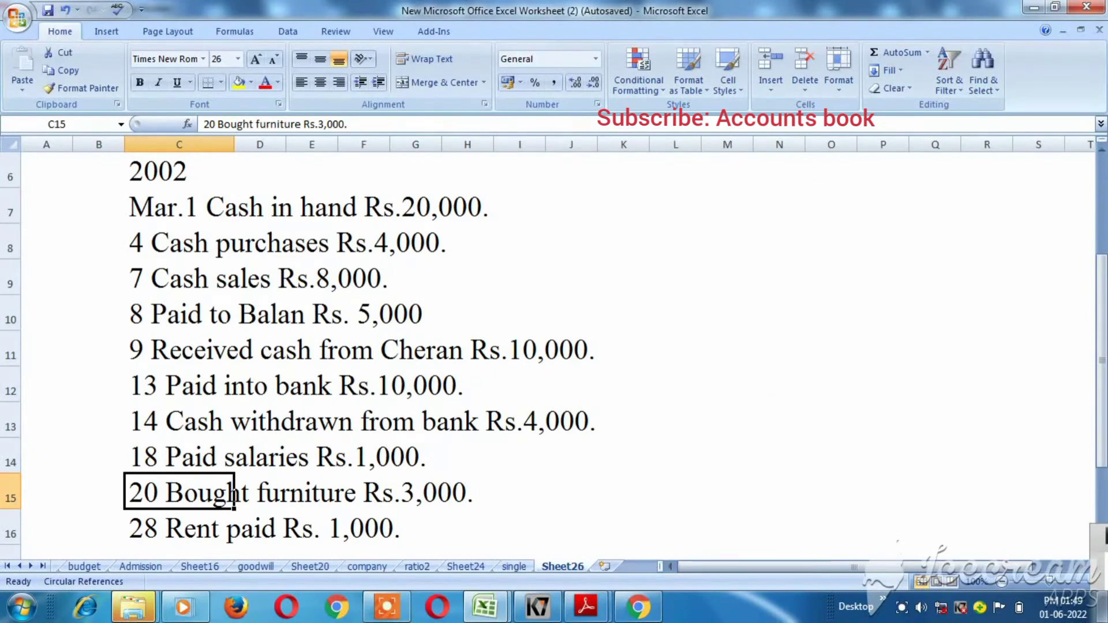
key("alt+Tab")
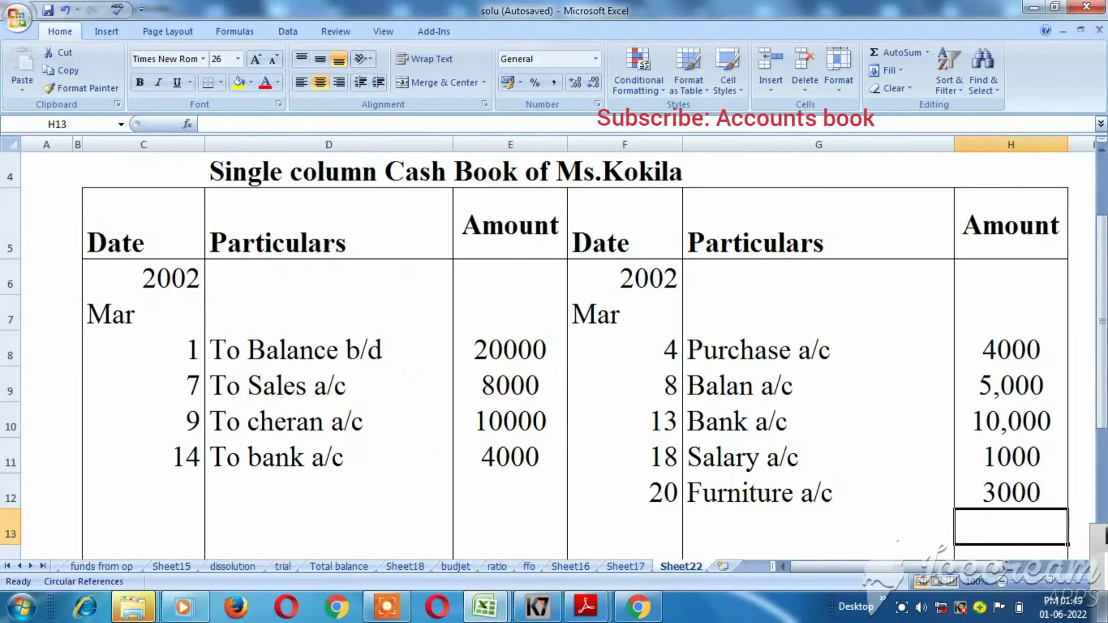
key("alt+Tab")
left_click(233, 536)
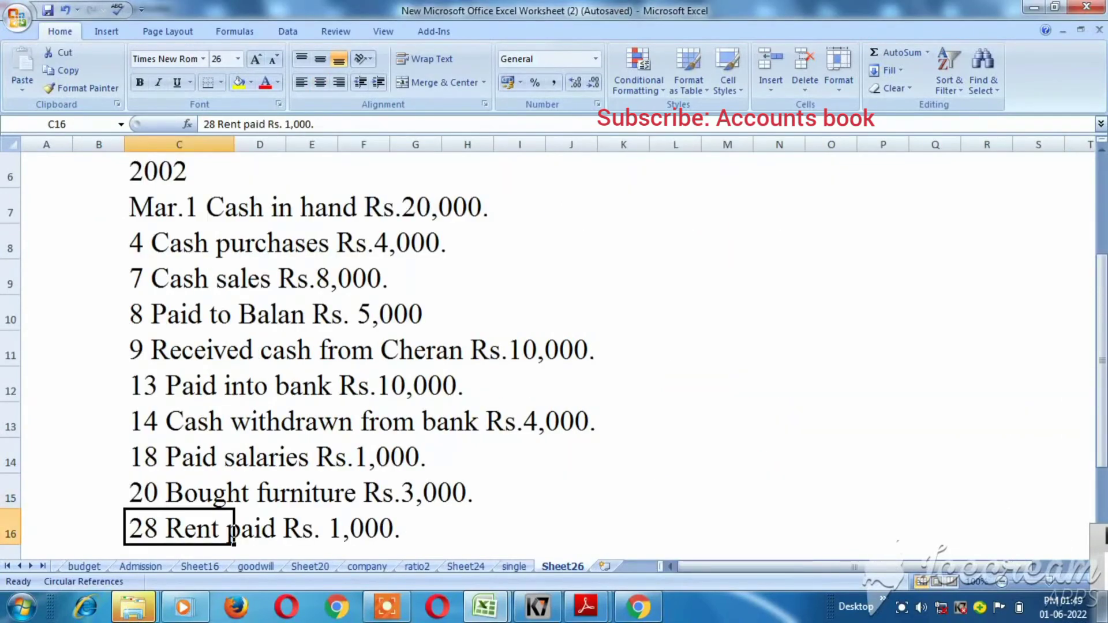
key("alt+Tab")
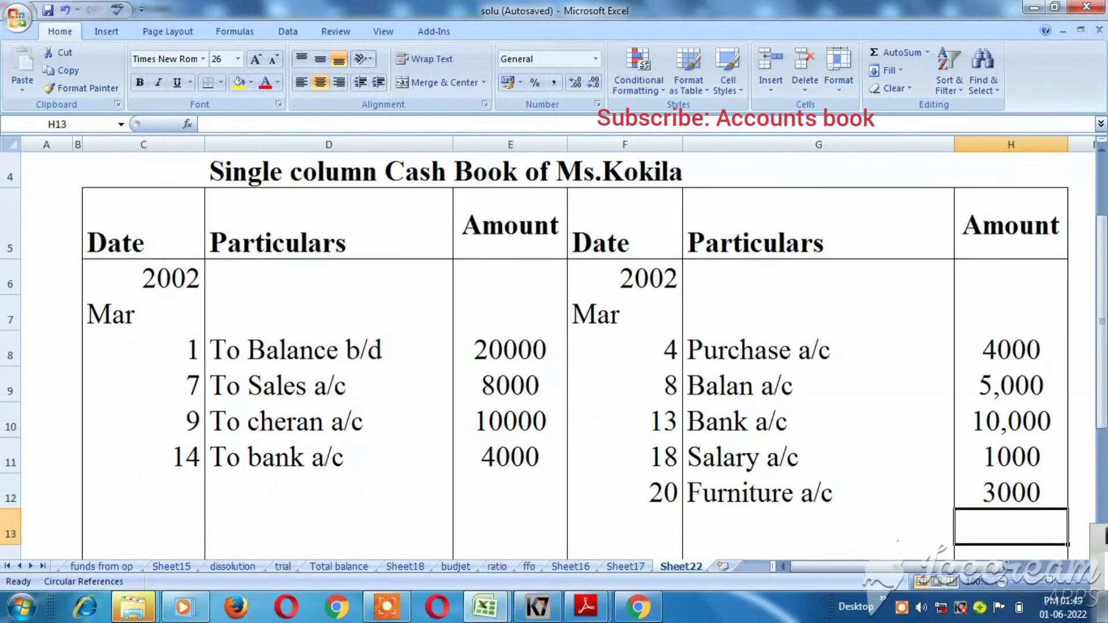
key("Left")
key("Left")
type("28")
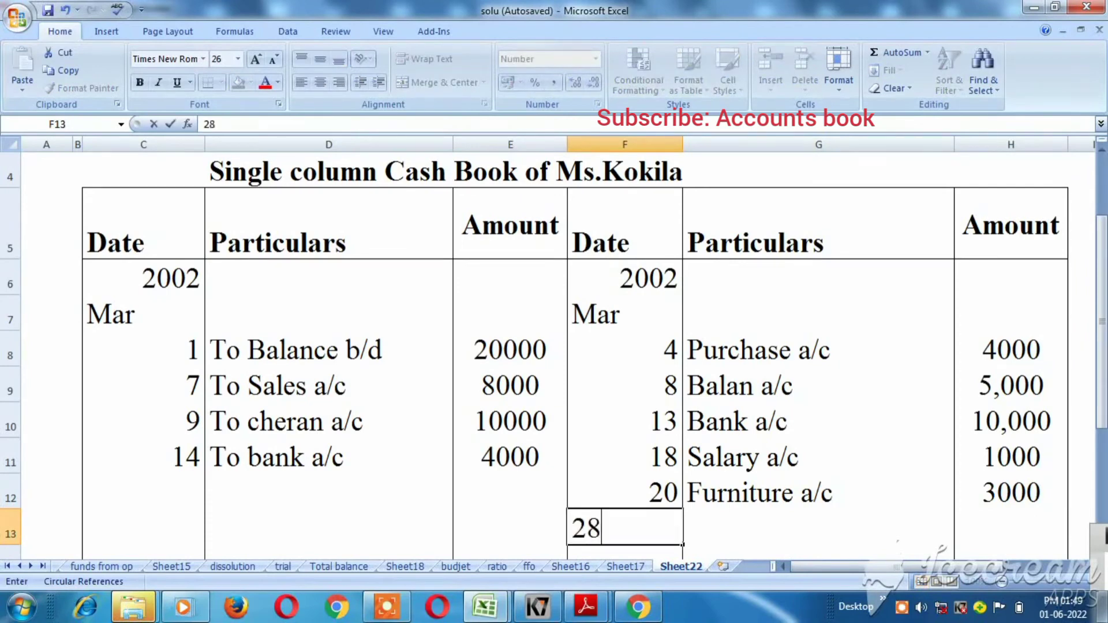
Enter "Rent a/c" as the particulars for the credit entry dated 28, with 1000 as the amount
key("Tab")
type("Rent")
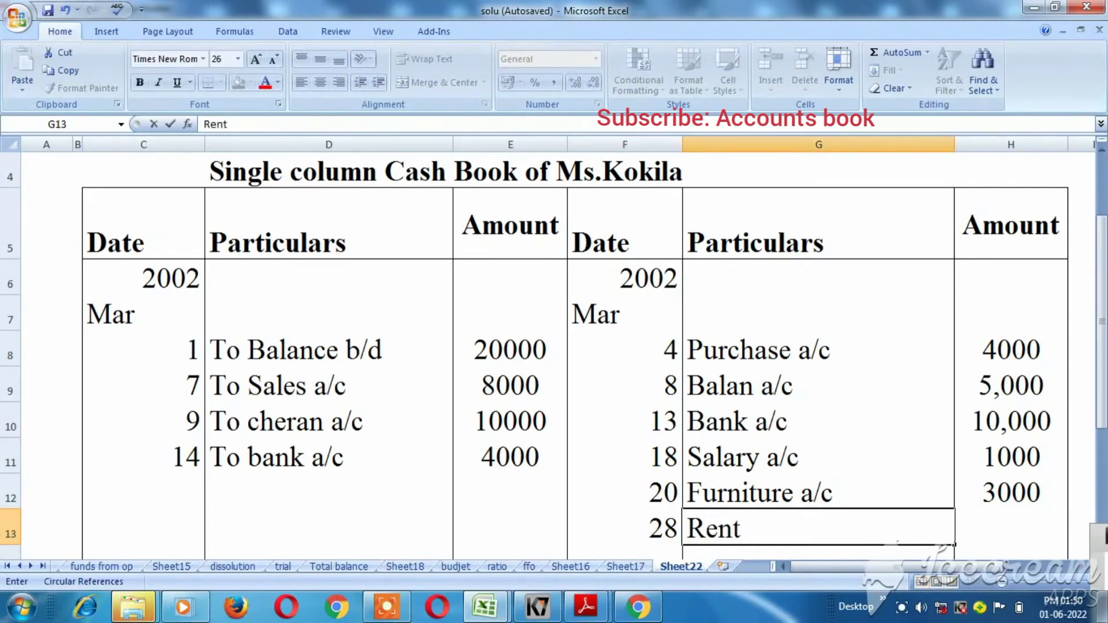
type(" a.c")
key("BackSpace")
key("BackSpace")
type("/c")
key("Tab")
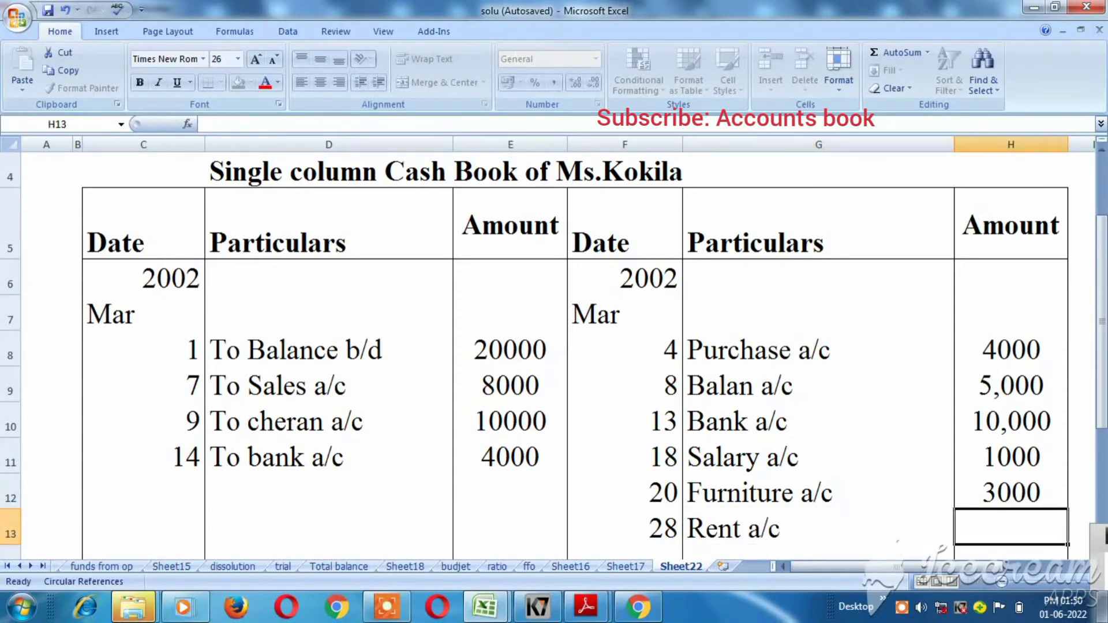
key("ctrl+Tab")
key("ctrl+Tab")
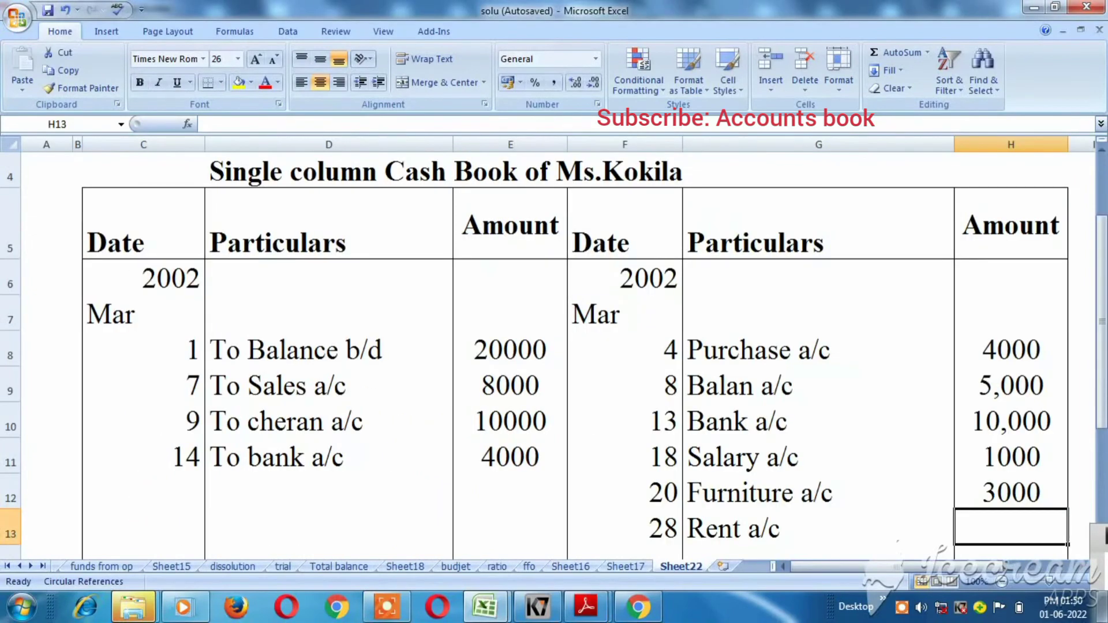
type("1000")
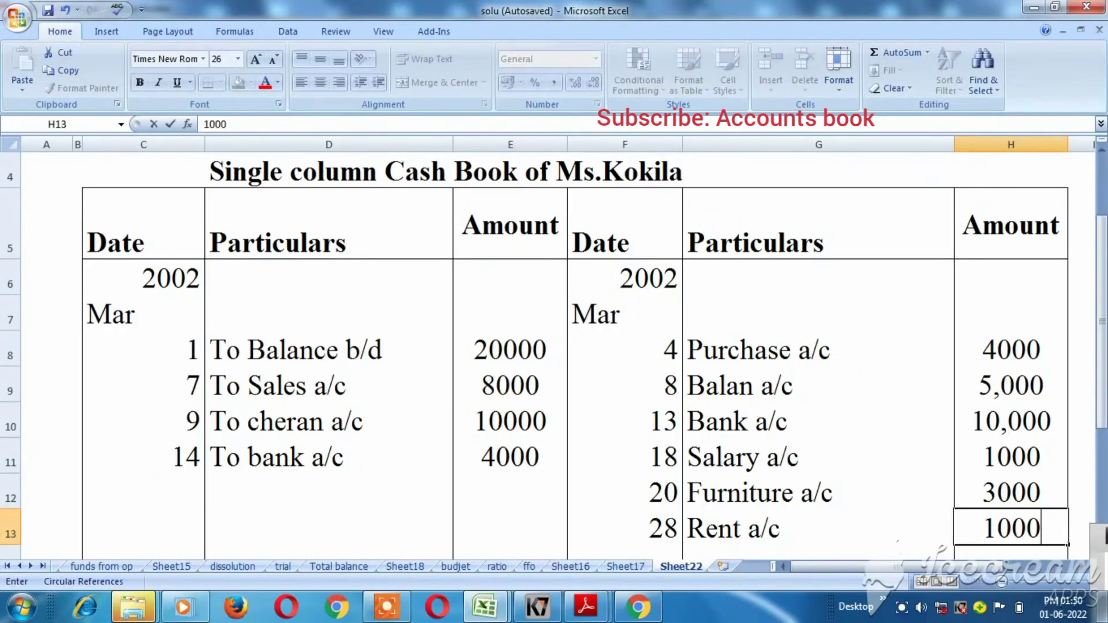
key("Return")
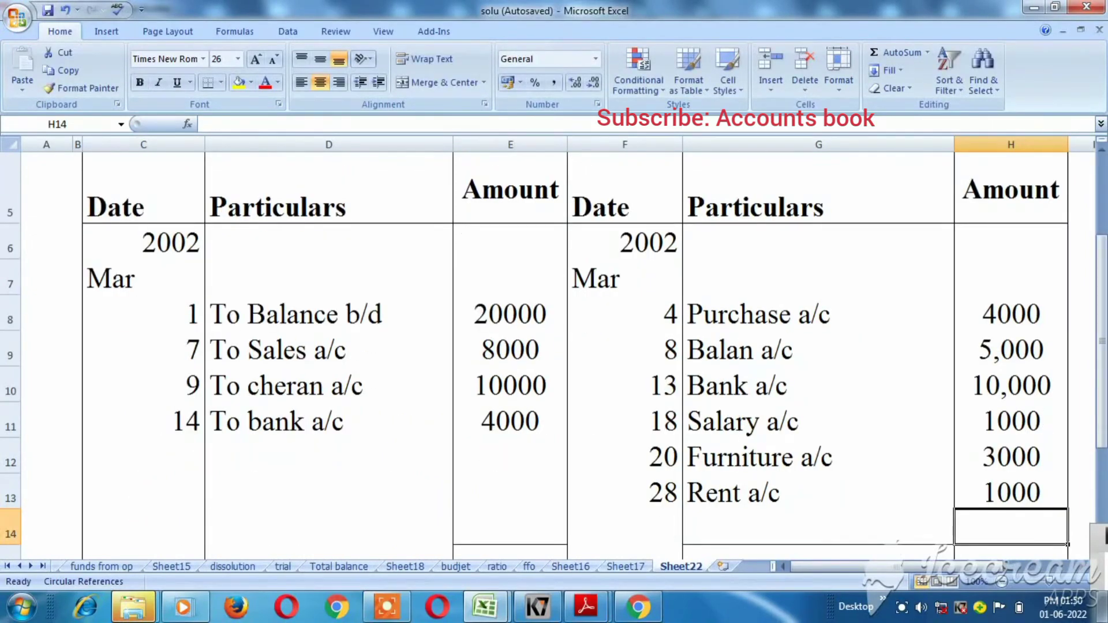
Enter "Balance c/d" in the credit particulars directly below the rent entry, leaving its date empty
key("Left")
key("Left")
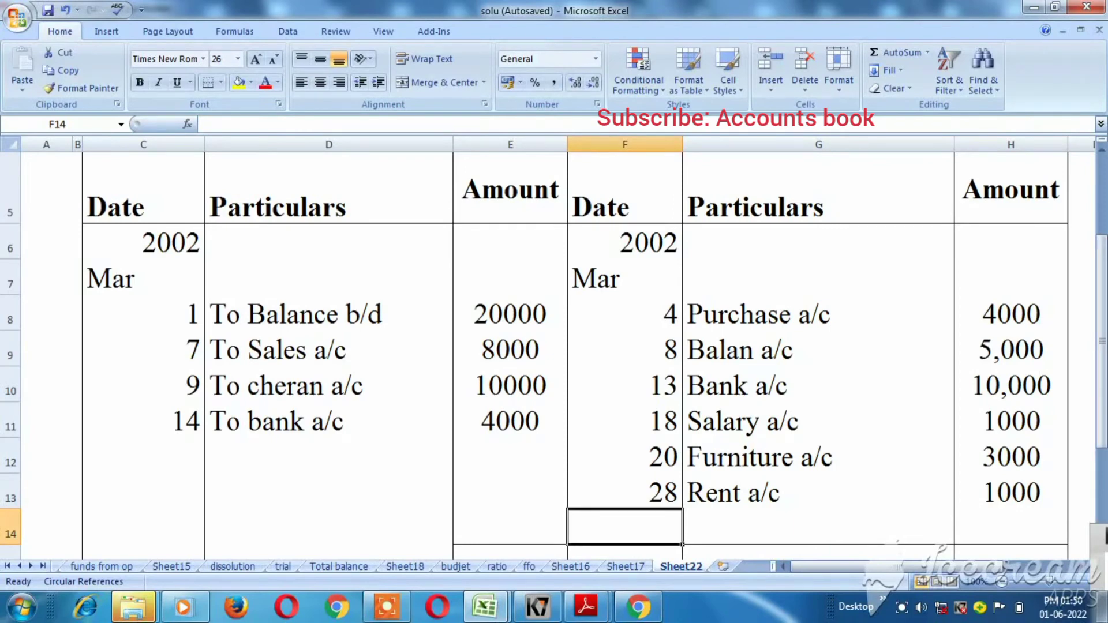
key("Right")
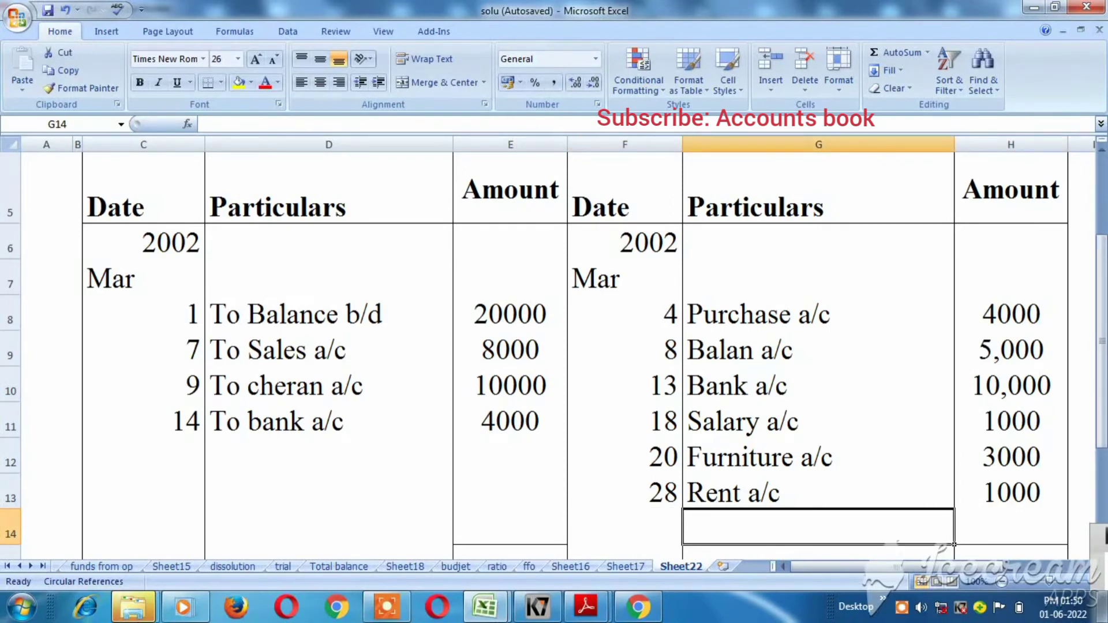
type("Balan")
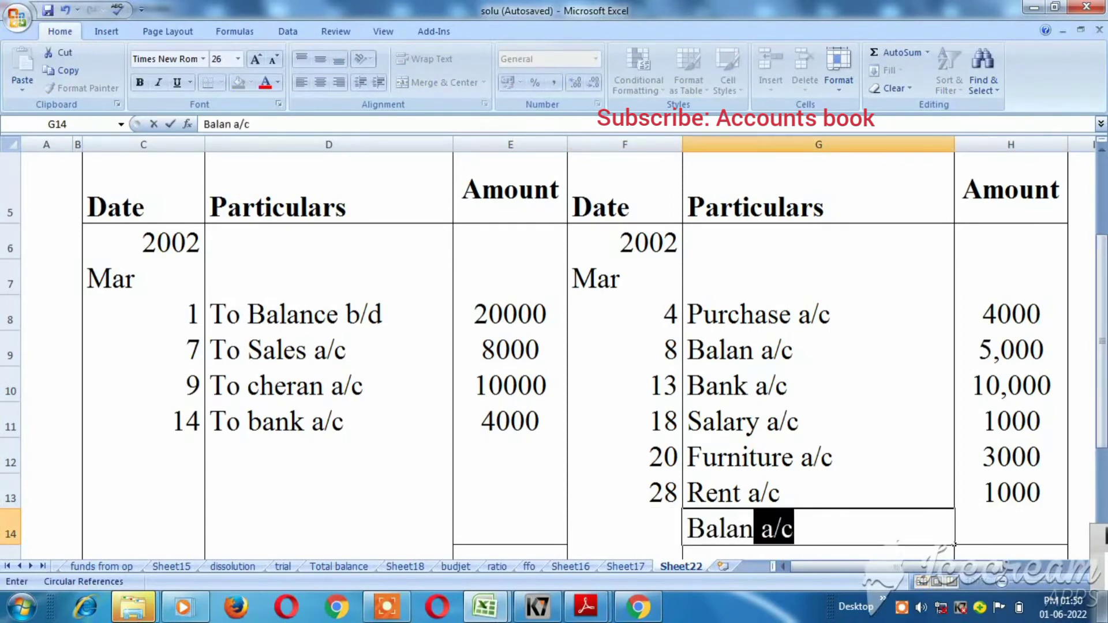
type("ce c/d`")
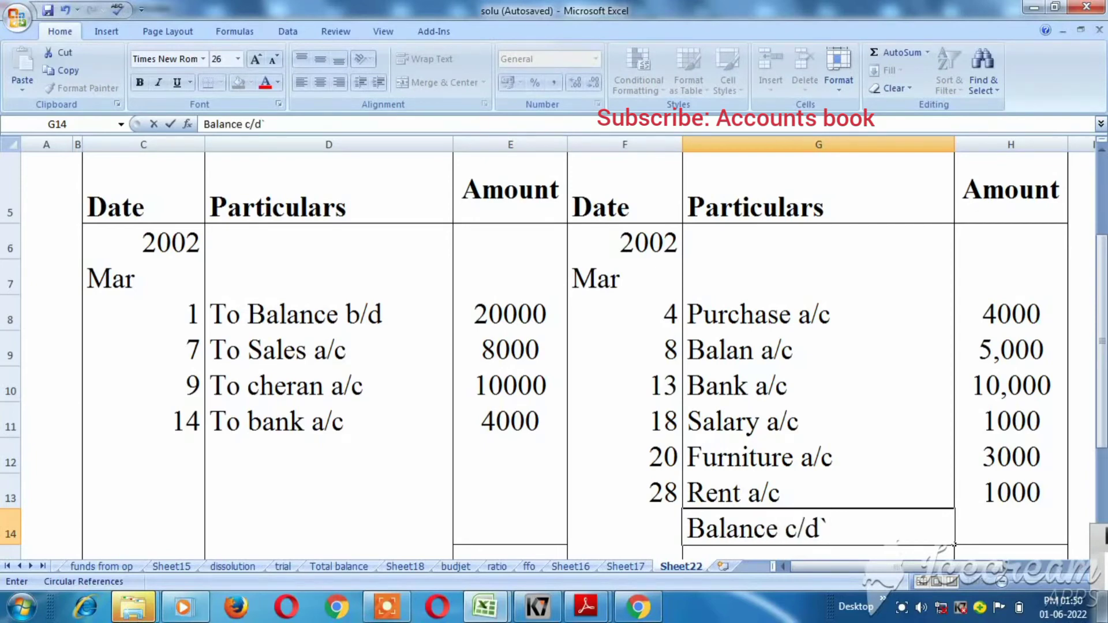
key("BackSpace")
key("Tab")
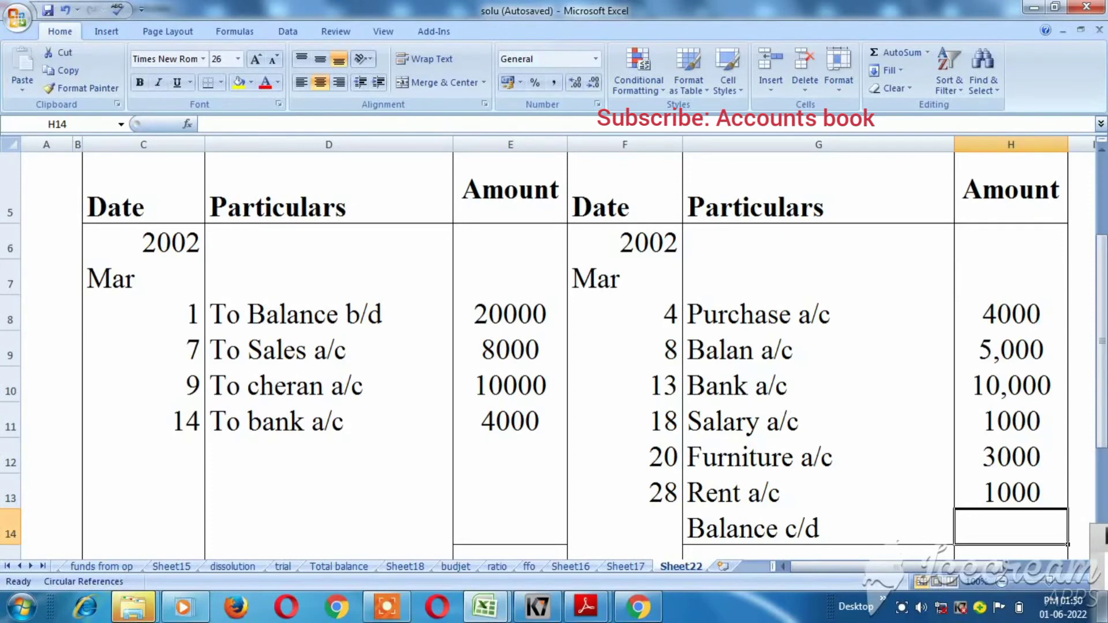
Total the debit amounts in E15 with AutoSum over E8:E14
key("Down")
key("Left")
key("Left")
key("Left")
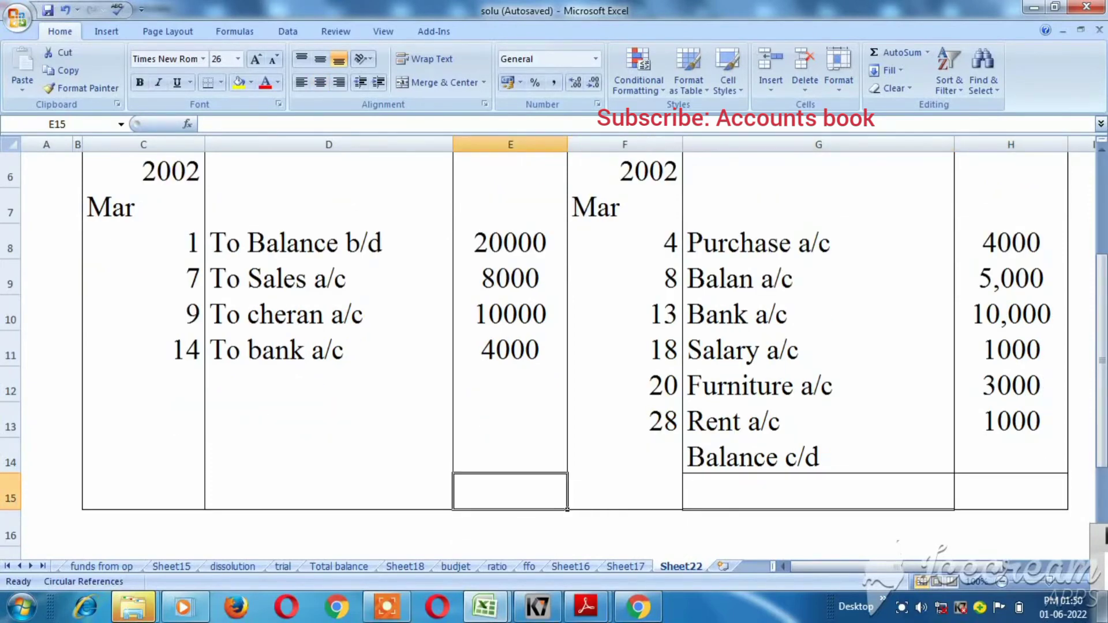
left_click(898, 53)
left_click(897, 53)
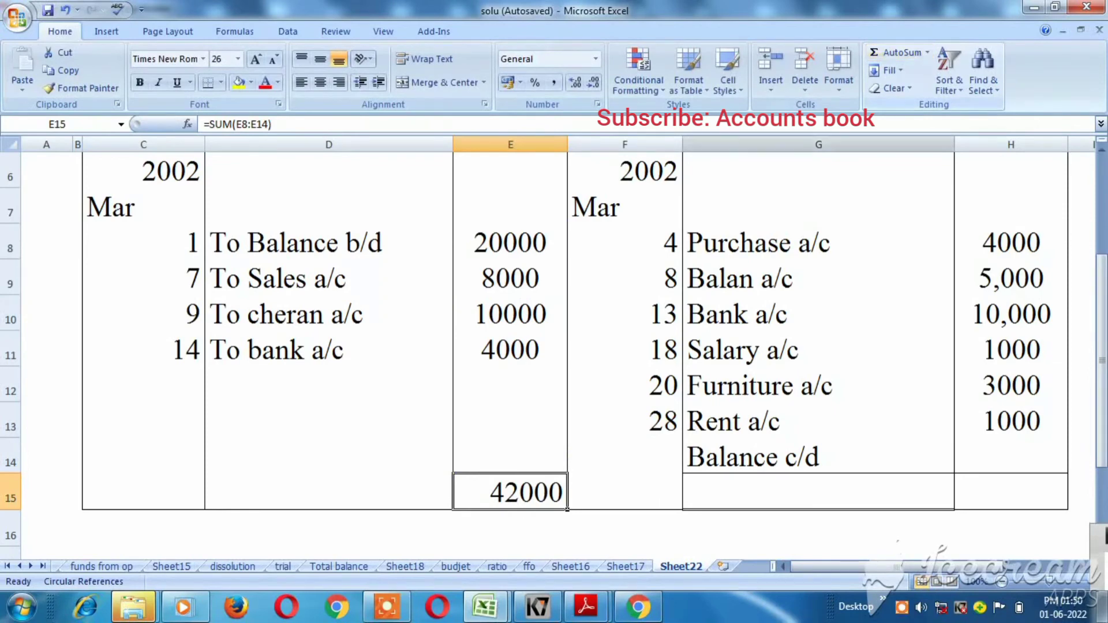
Check the sums of the debit amounts in E8:E11 and the credit amounts in H8:H13 by selecting each range
left_click(510, 242)
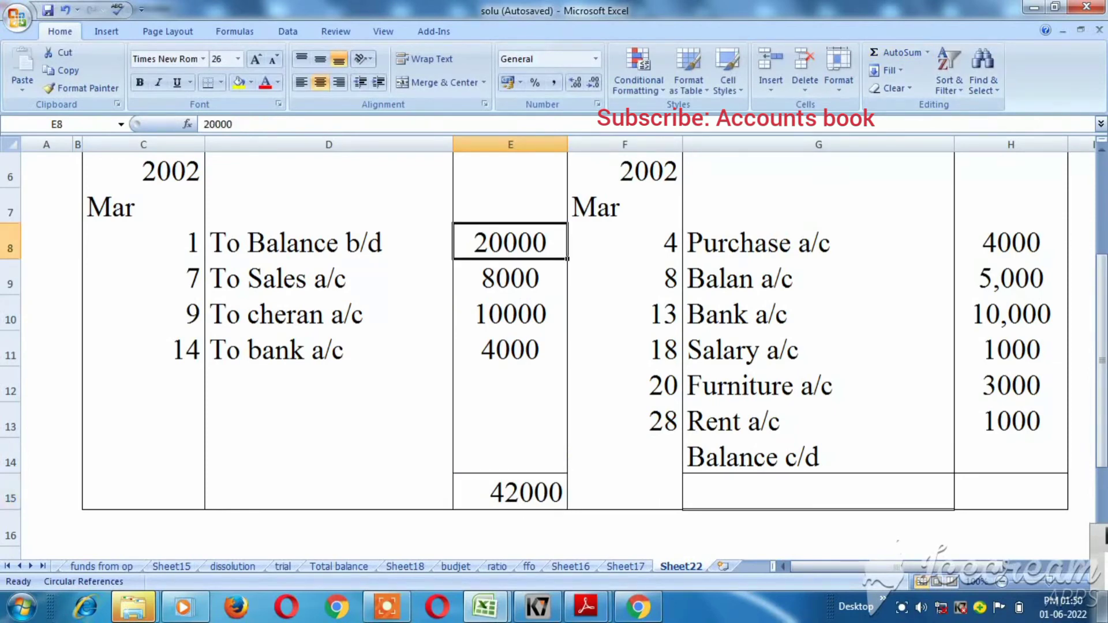
left_click_drag(511, 243, 510, 350)
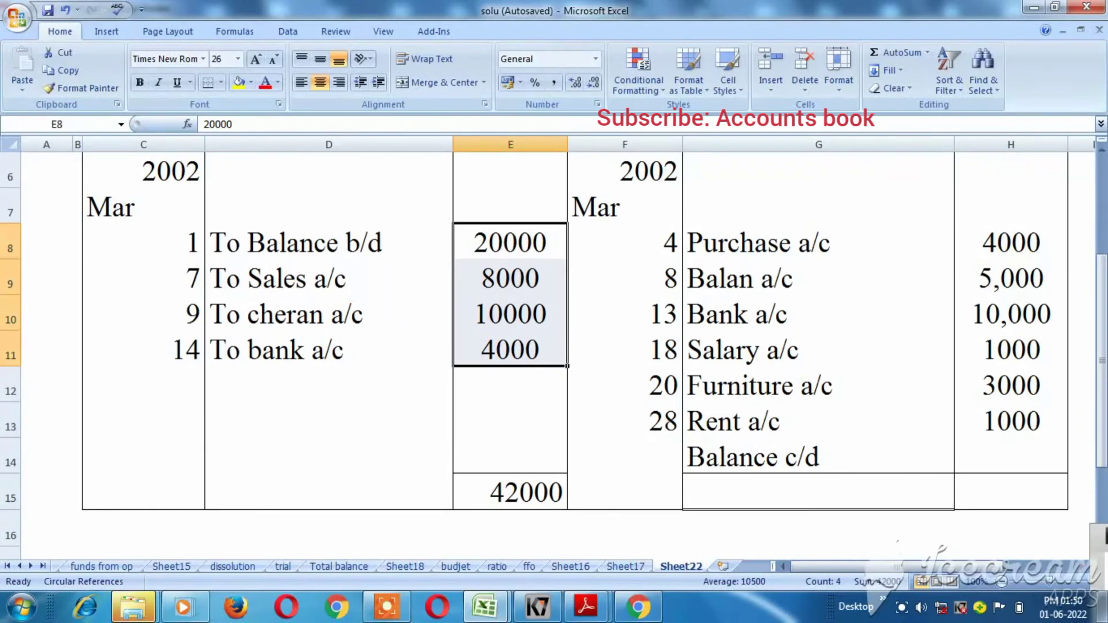
key("Right")
key("Right")
key("Right")
key("shift+Down")
key("shift+Down")
key("shift+Down")
key("shift+Down")
key("shift+Down")
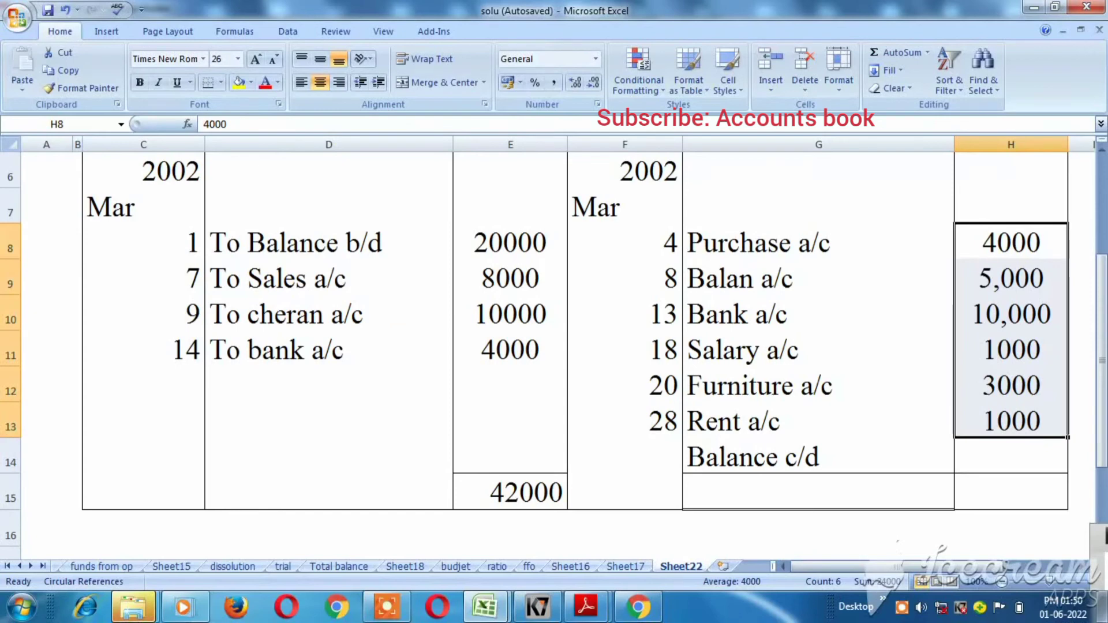
Note the two side totals outside the cash book table, 42000 in J10 and 24000 in J11
key("Down")
key("Down")
key("Down")
key("Down")
key("Down")
key("Down")
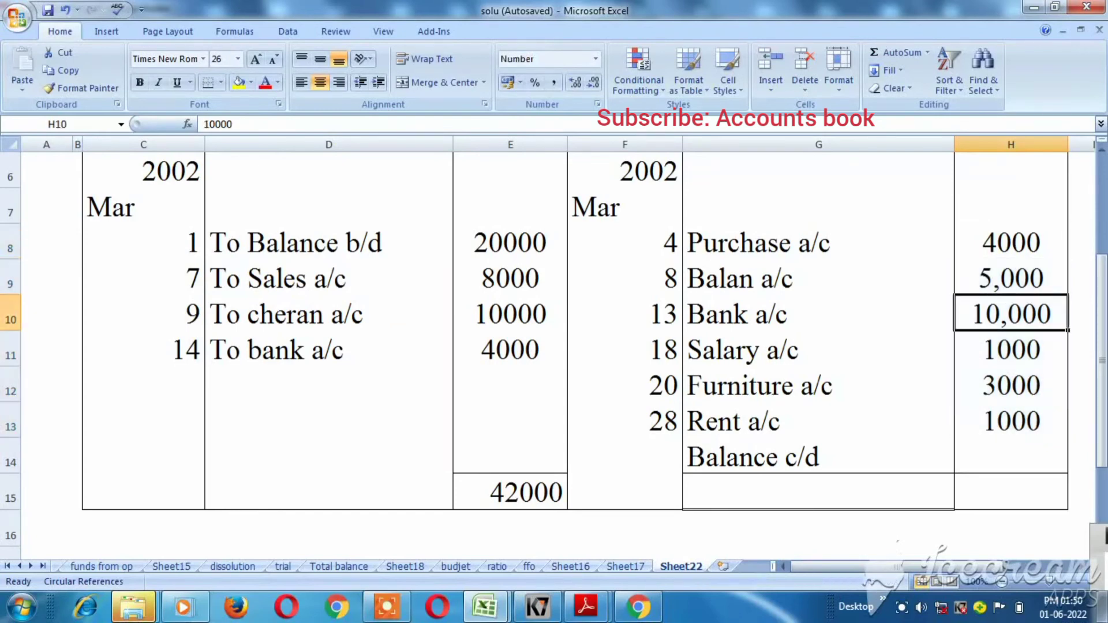
key("Right")
key("Up")
key("Up")
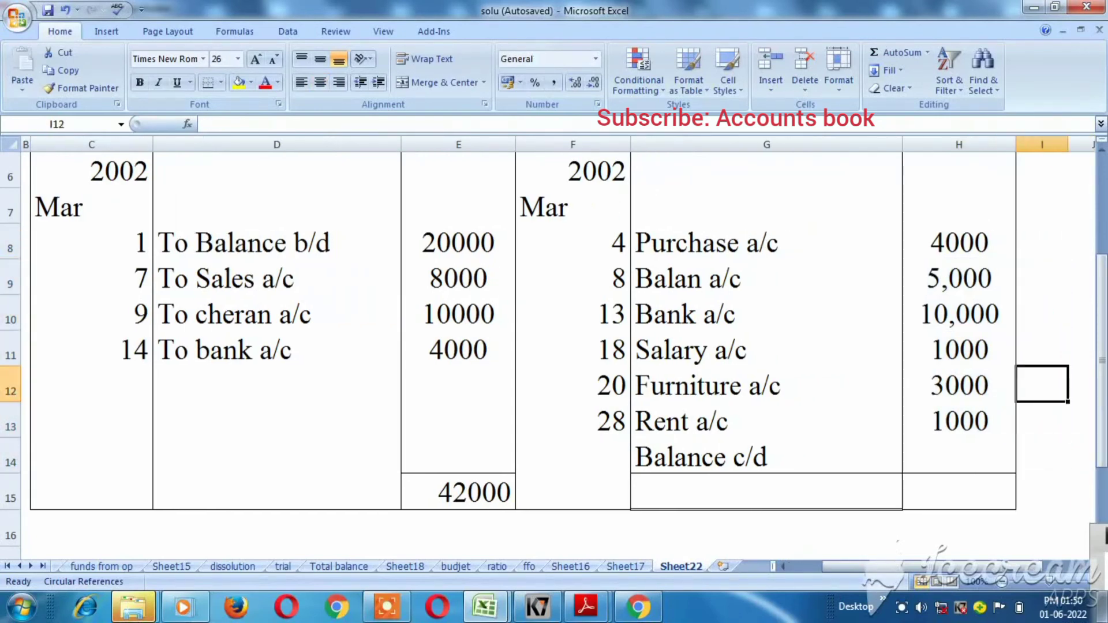
key("Right")
key("Up")
key("Up")
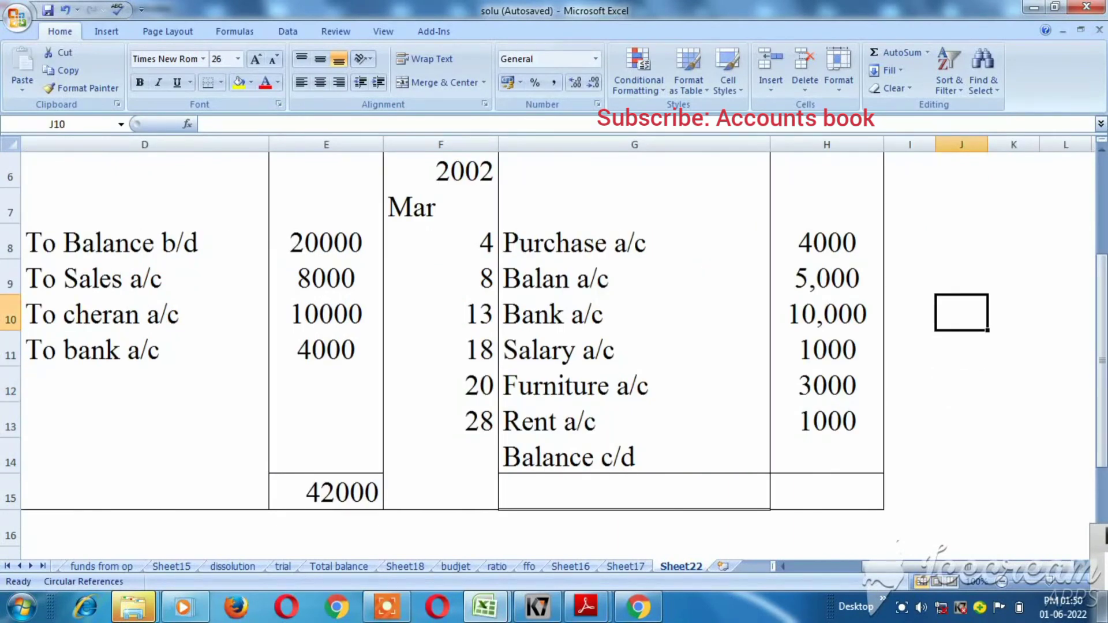
type("42000")
key("Return")
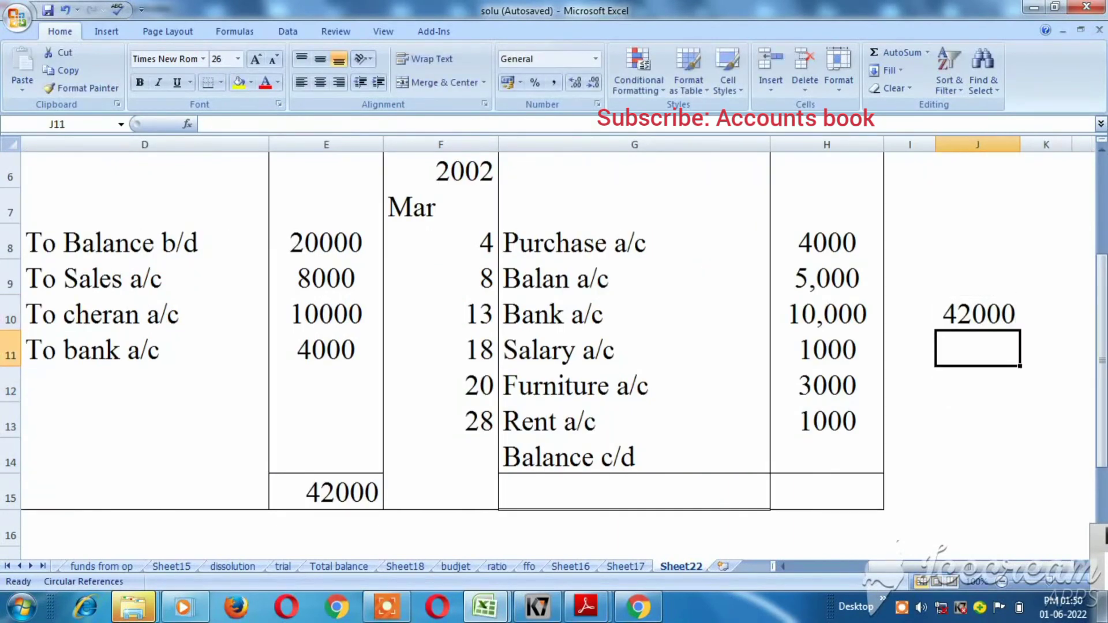
type("24000")
key("Return")
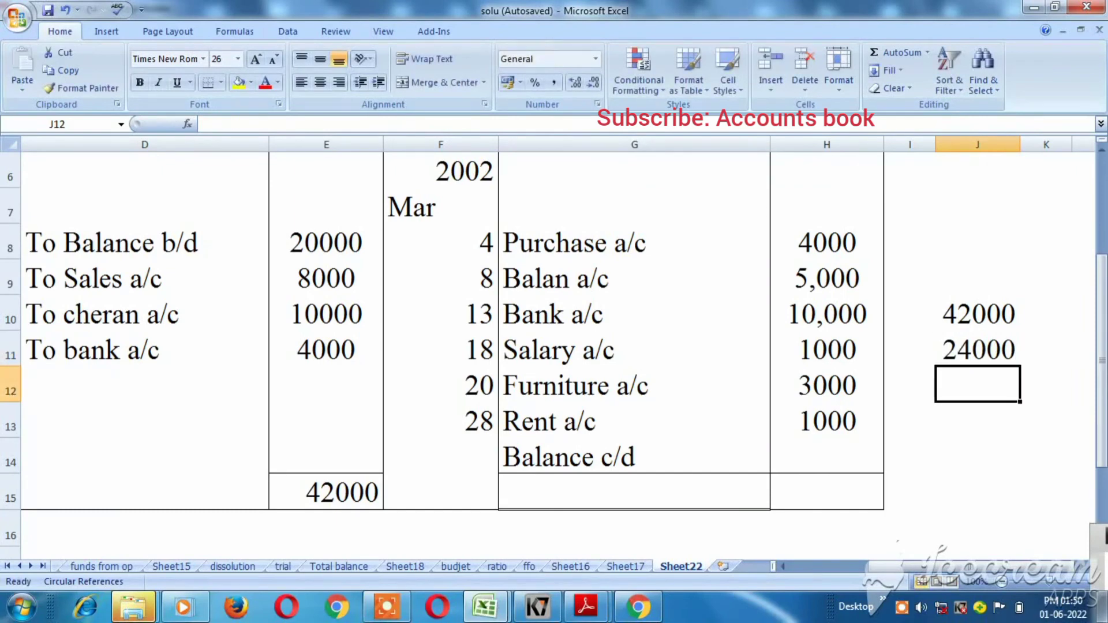
Calculate the closing balance in J12 by subtracting J11 from J10
type("=")
key("Up")
key("Up")
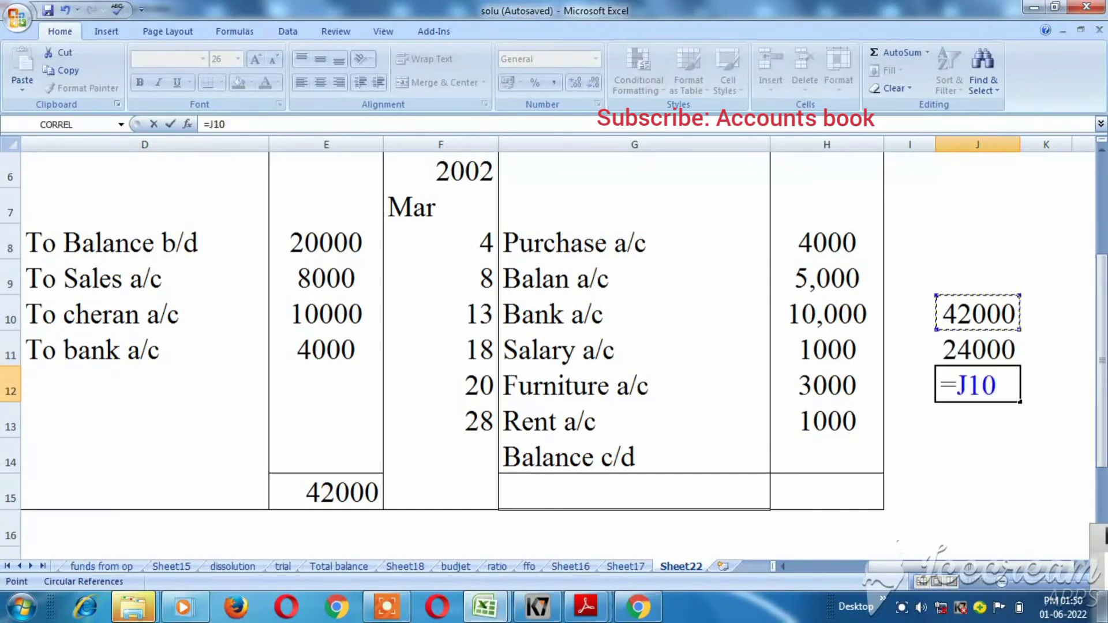
type("-")
key("Up")
key("Return")
key("Left")
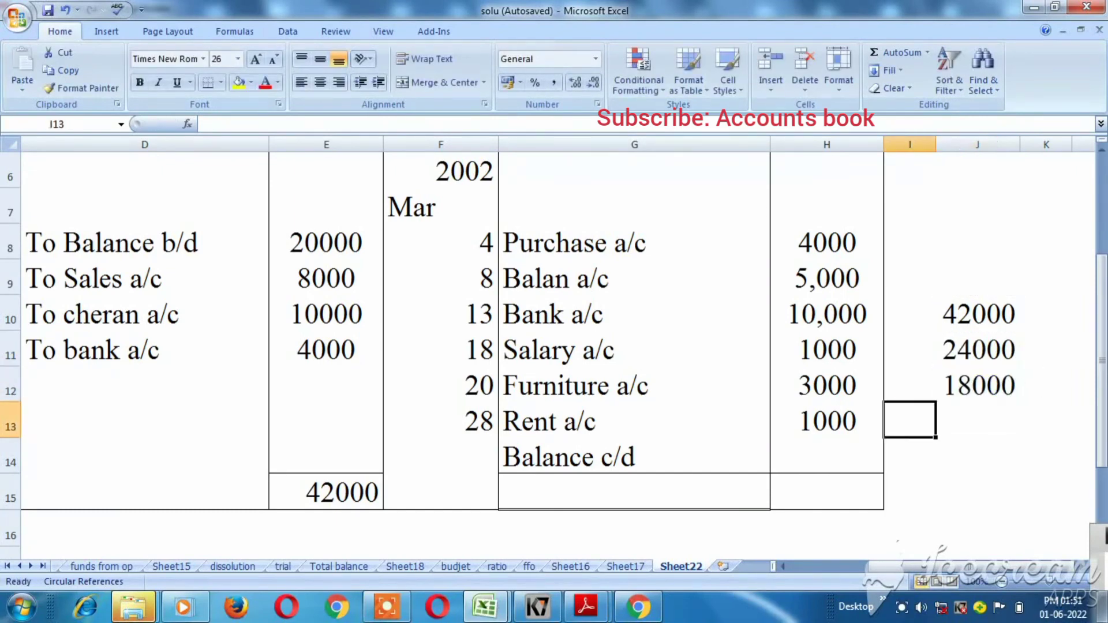
Enter 18000 as the Balance c/d amount in H14 with date 31 in F14, and total H8:H14 in H15
key("Down")
key("Left")
type("180")
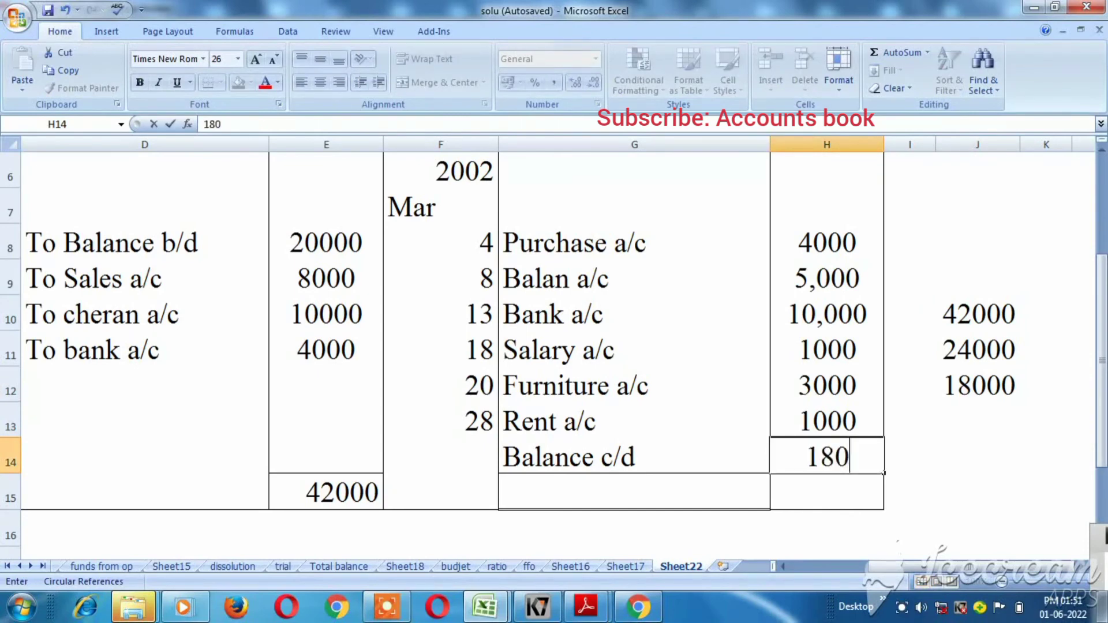
type("00")
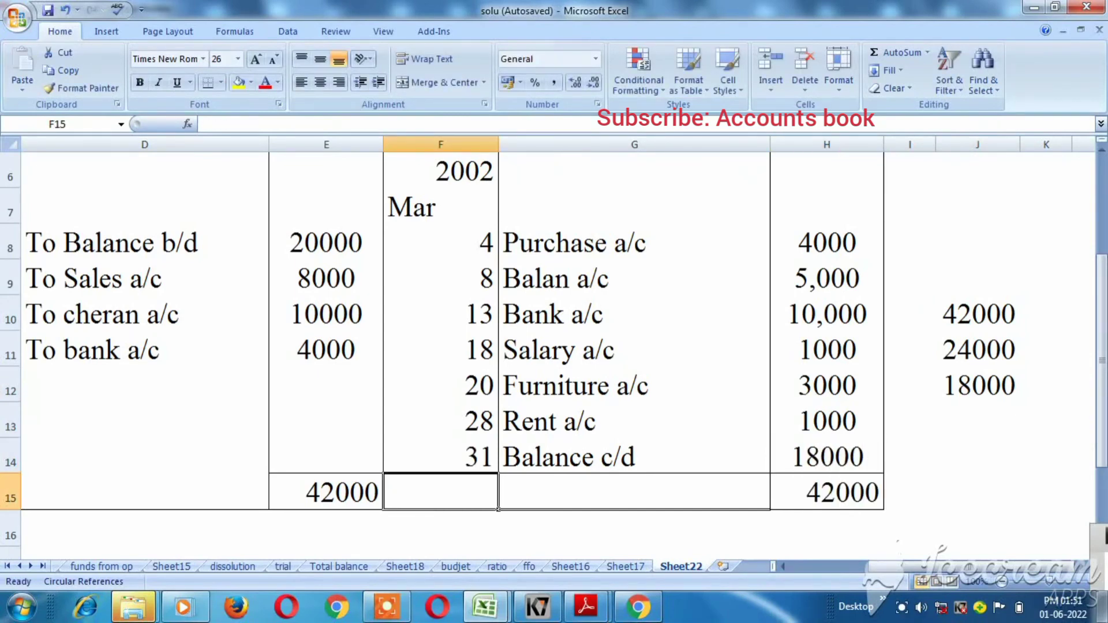
Make the debit total in E15 and the credit total in H15 bold
key("Left")
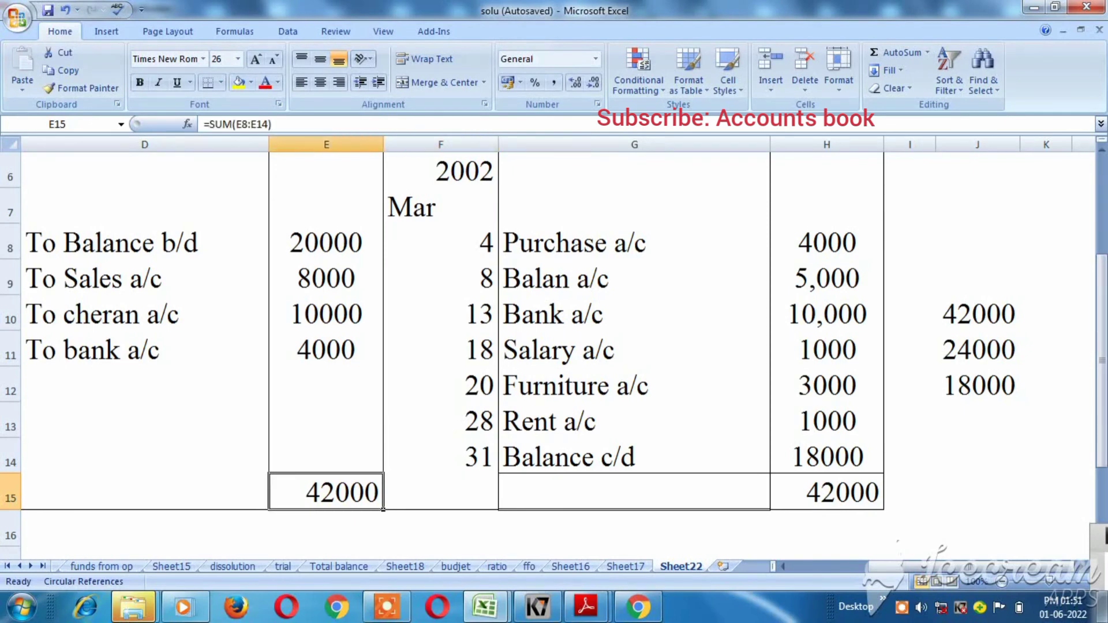
key("ctrl+b")
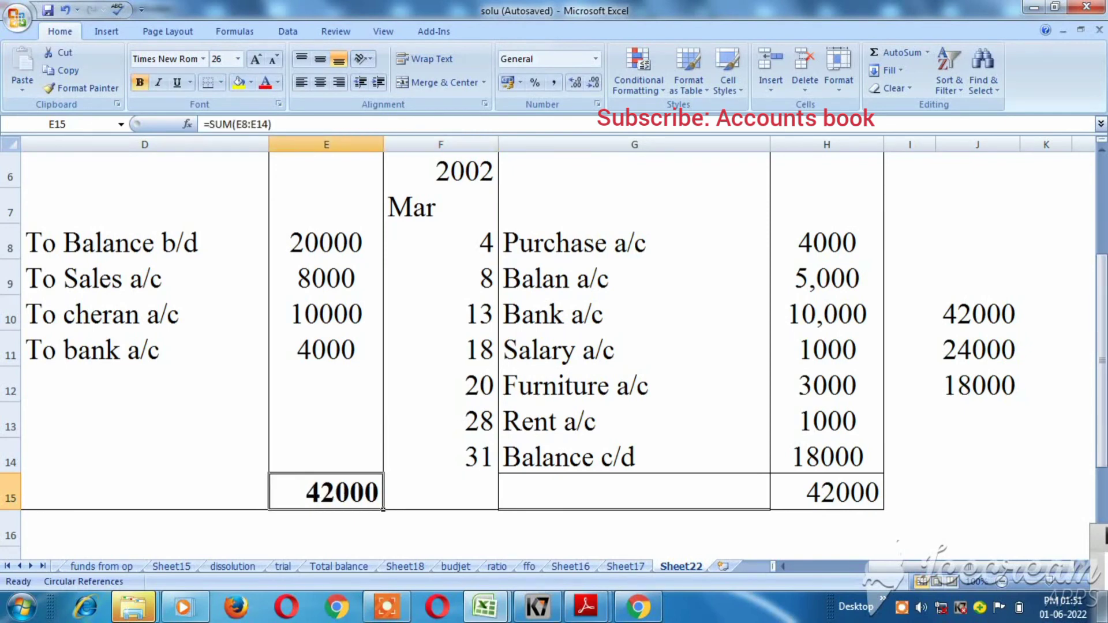
left_click(827, 492)
key("ctrl+b")
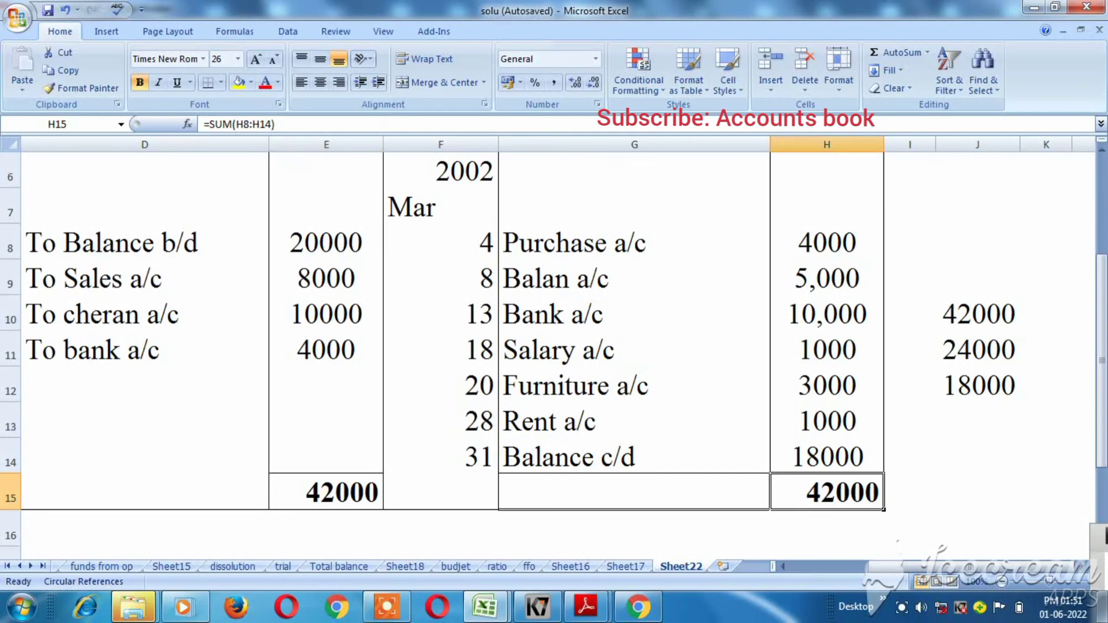
Review the completed cash book from the totals row back up through the date column
key("Left")
key("Left")
key("Left")
key("Left")
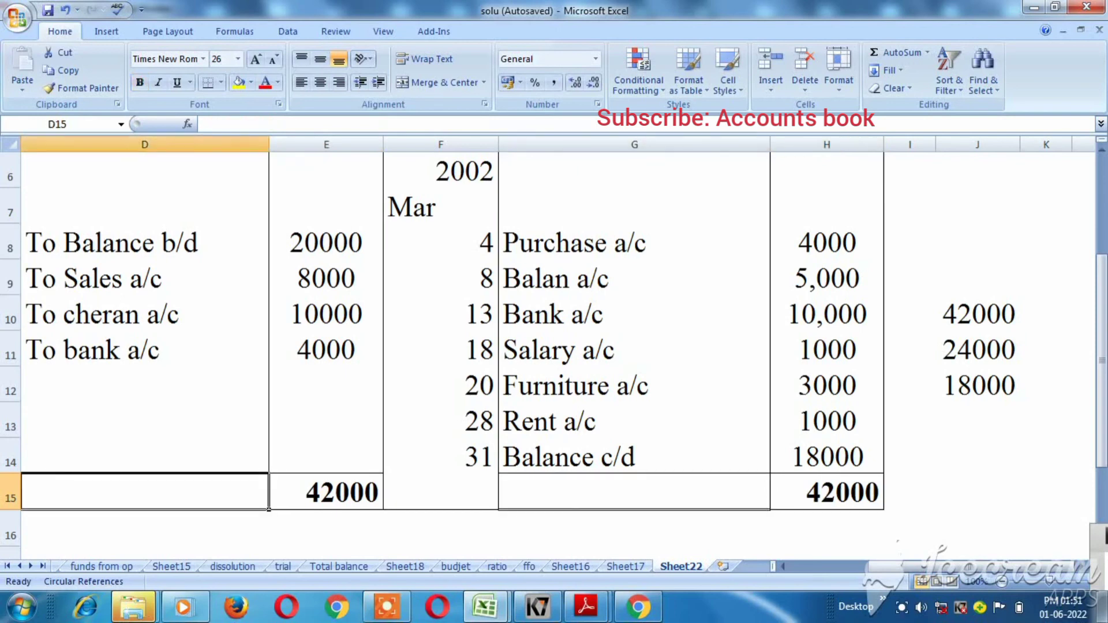
key("Left")
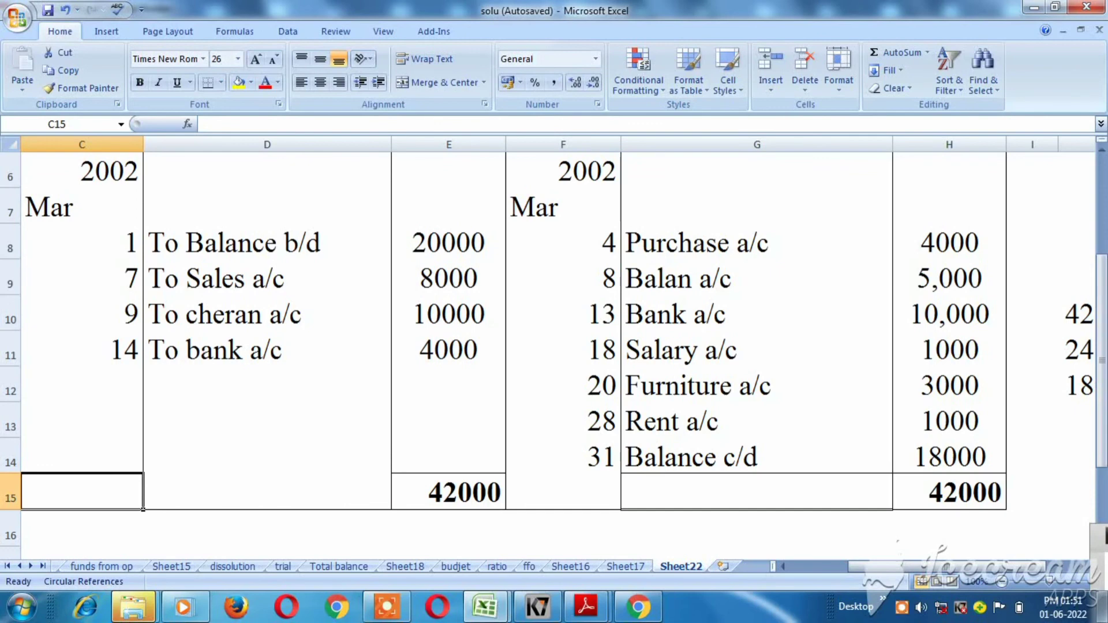
key("Up")
key("Up")
key("Up")
key("Up")
key("Up")
key("Up")
key("Up")
key("Up")
key("Up")
key("Up")
key("Up")
key("Up")
key("Up")
key("Up")
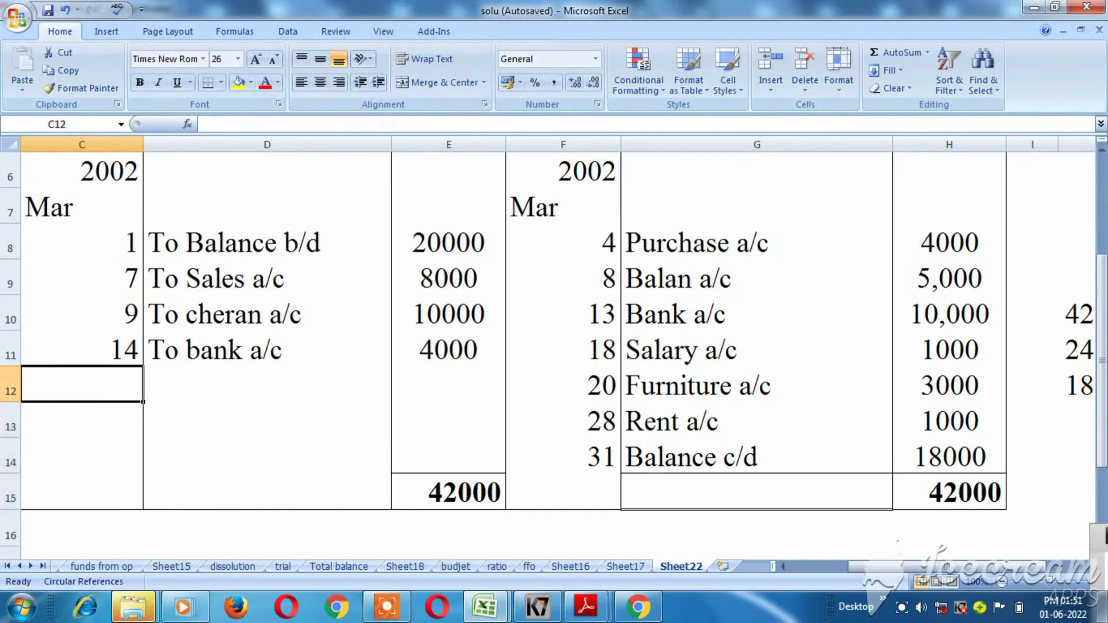